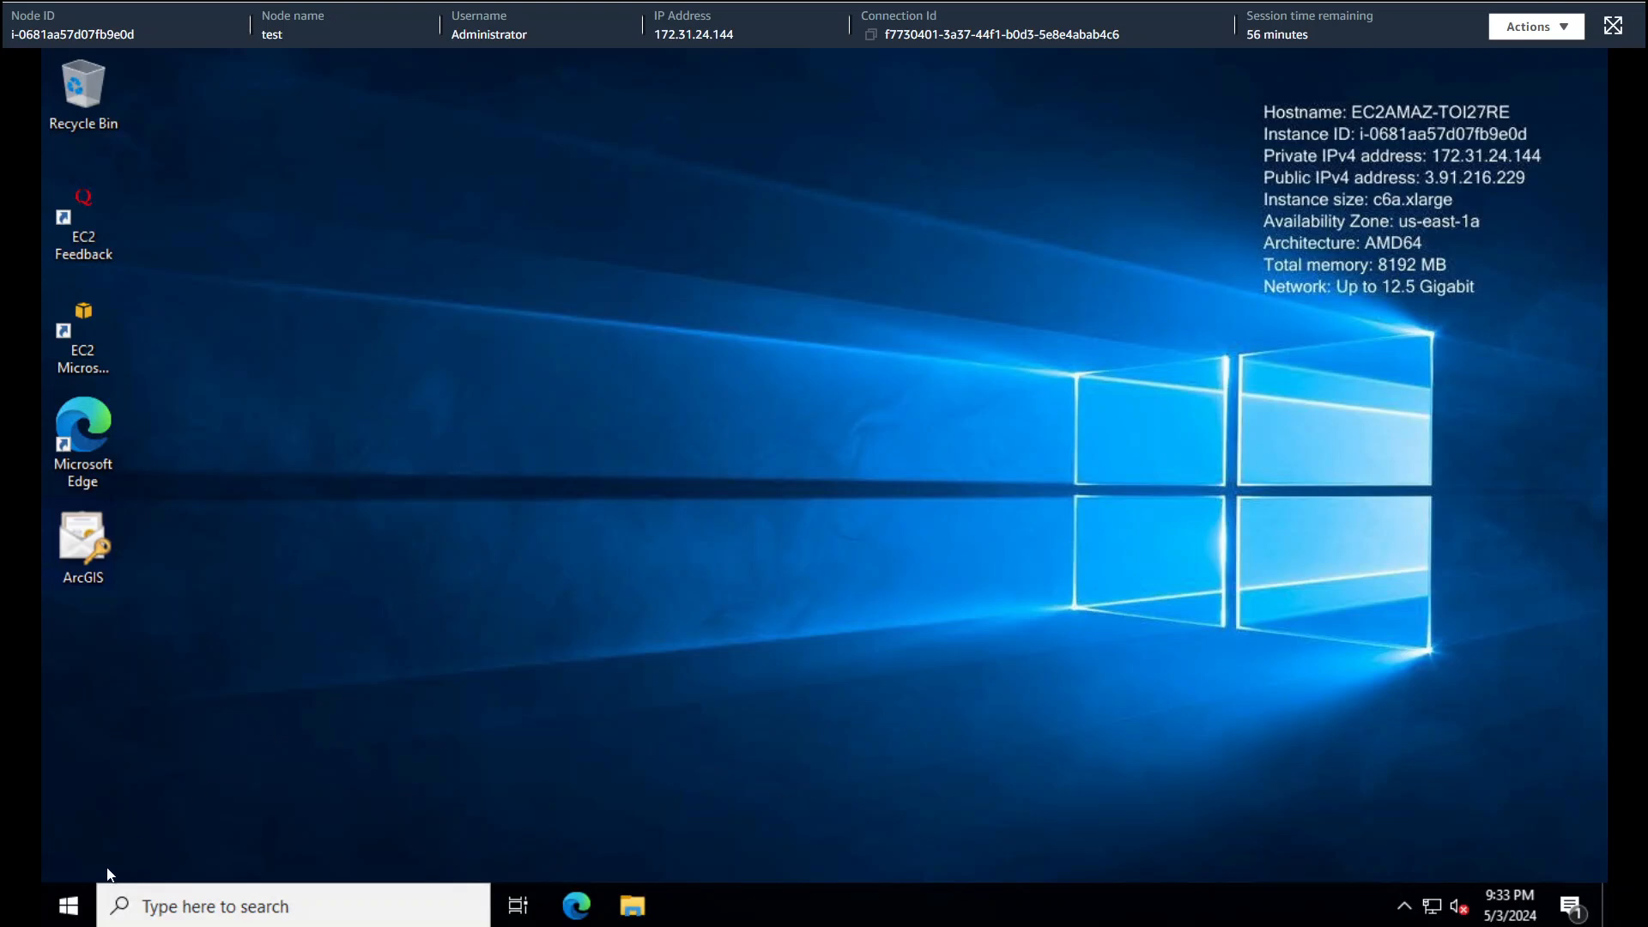
- Launch ArcGIS Enterprise Cloud Builder 11.0 from the ArcGIS folder in the Start menu
click(69, 906)
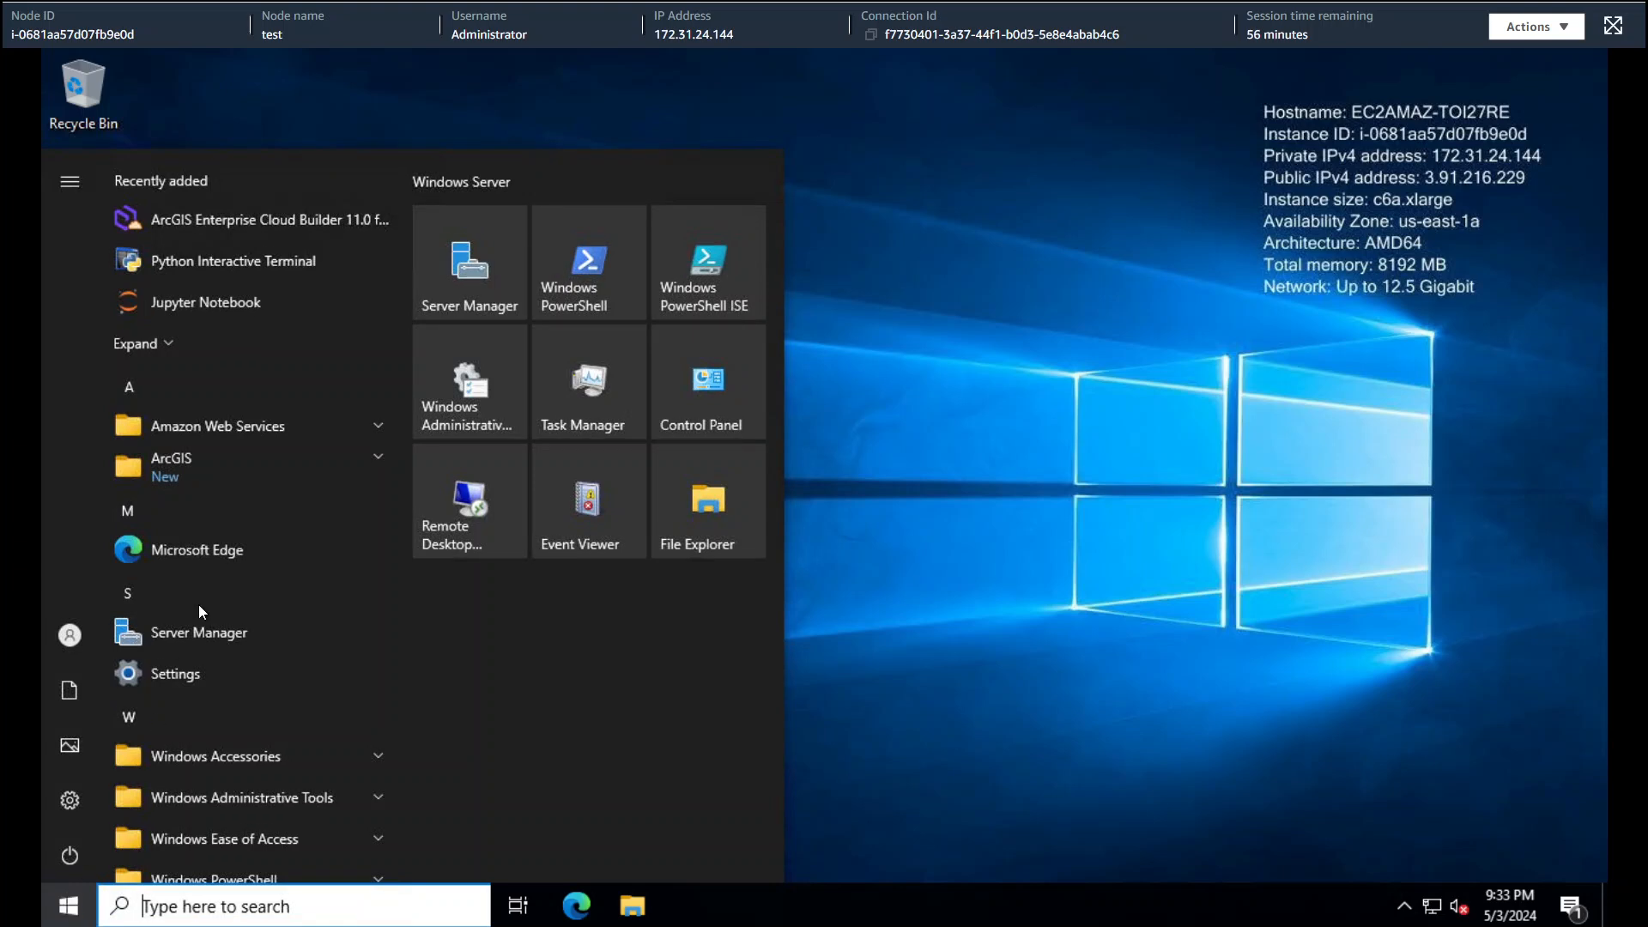
click(249, 450)
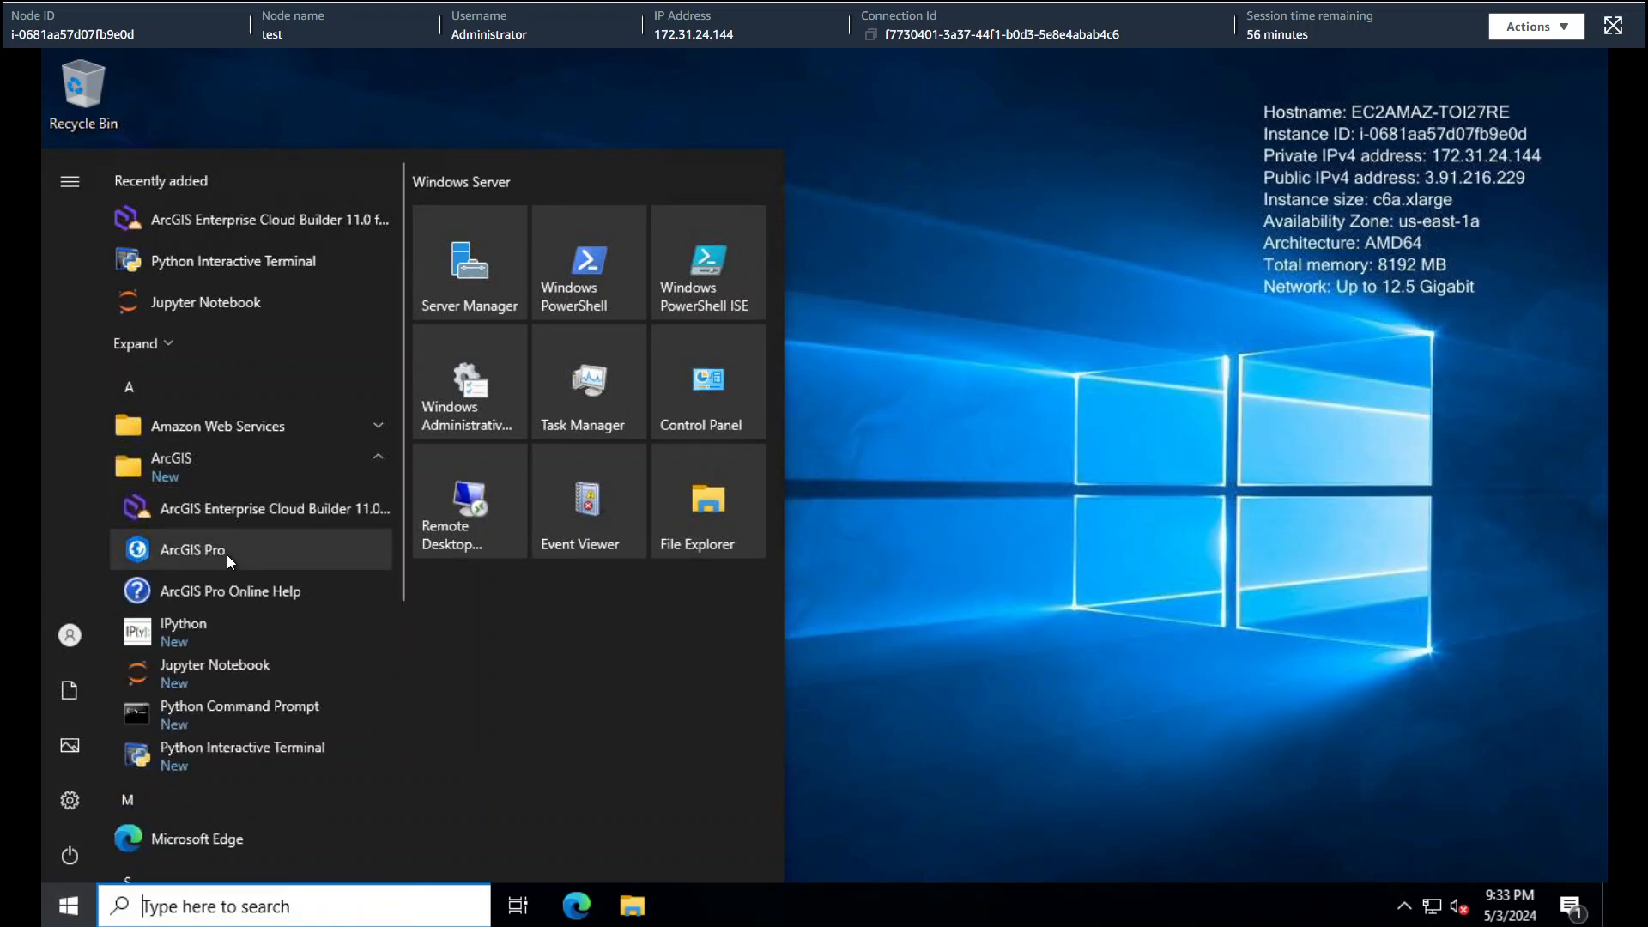
click(240, 513)
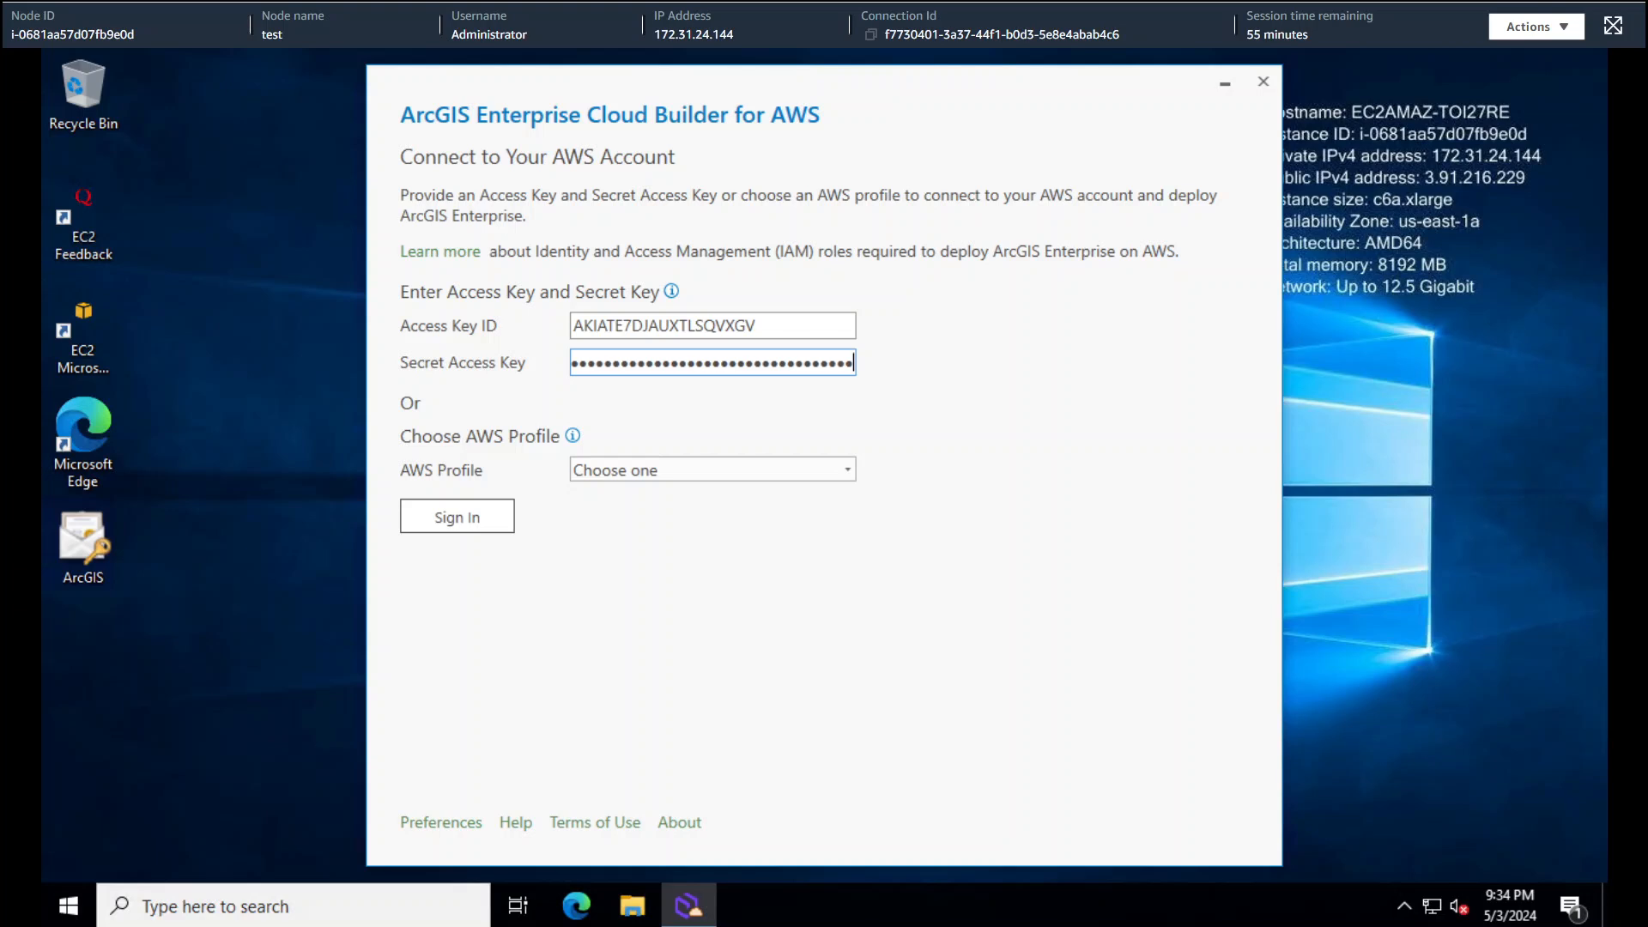
- Sign in to the AWS account with the entered access key ID and secret access key
click(503, 524)
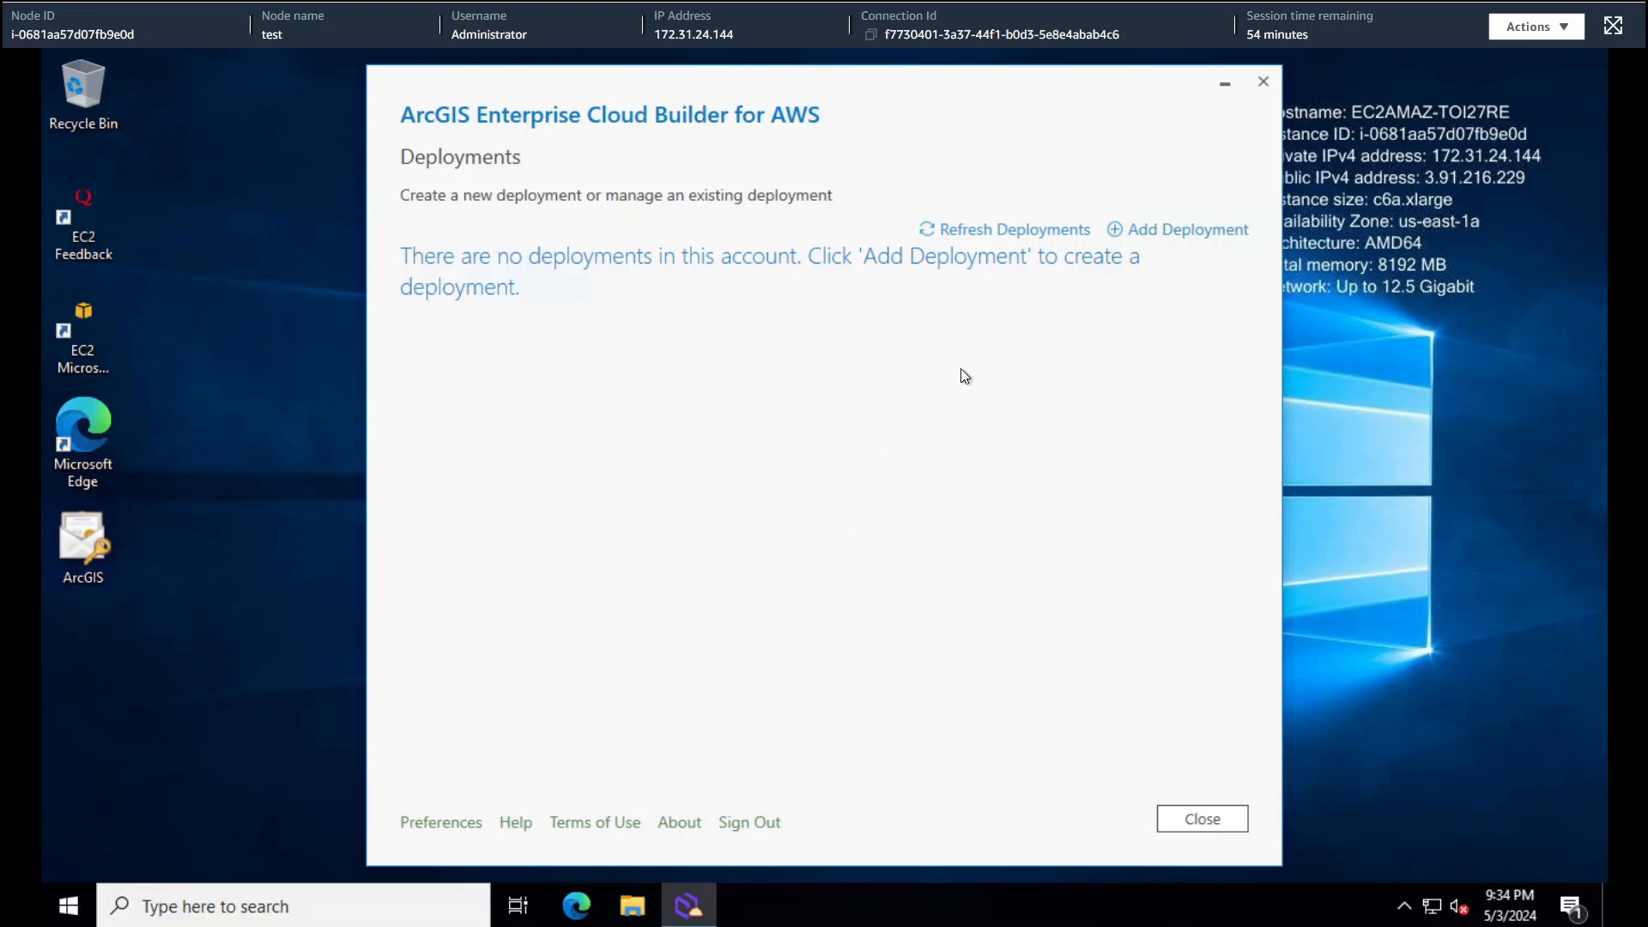
- Add a new deployment of type ArcGIS Enterprise using the Single Machine option
click(1198, 240)
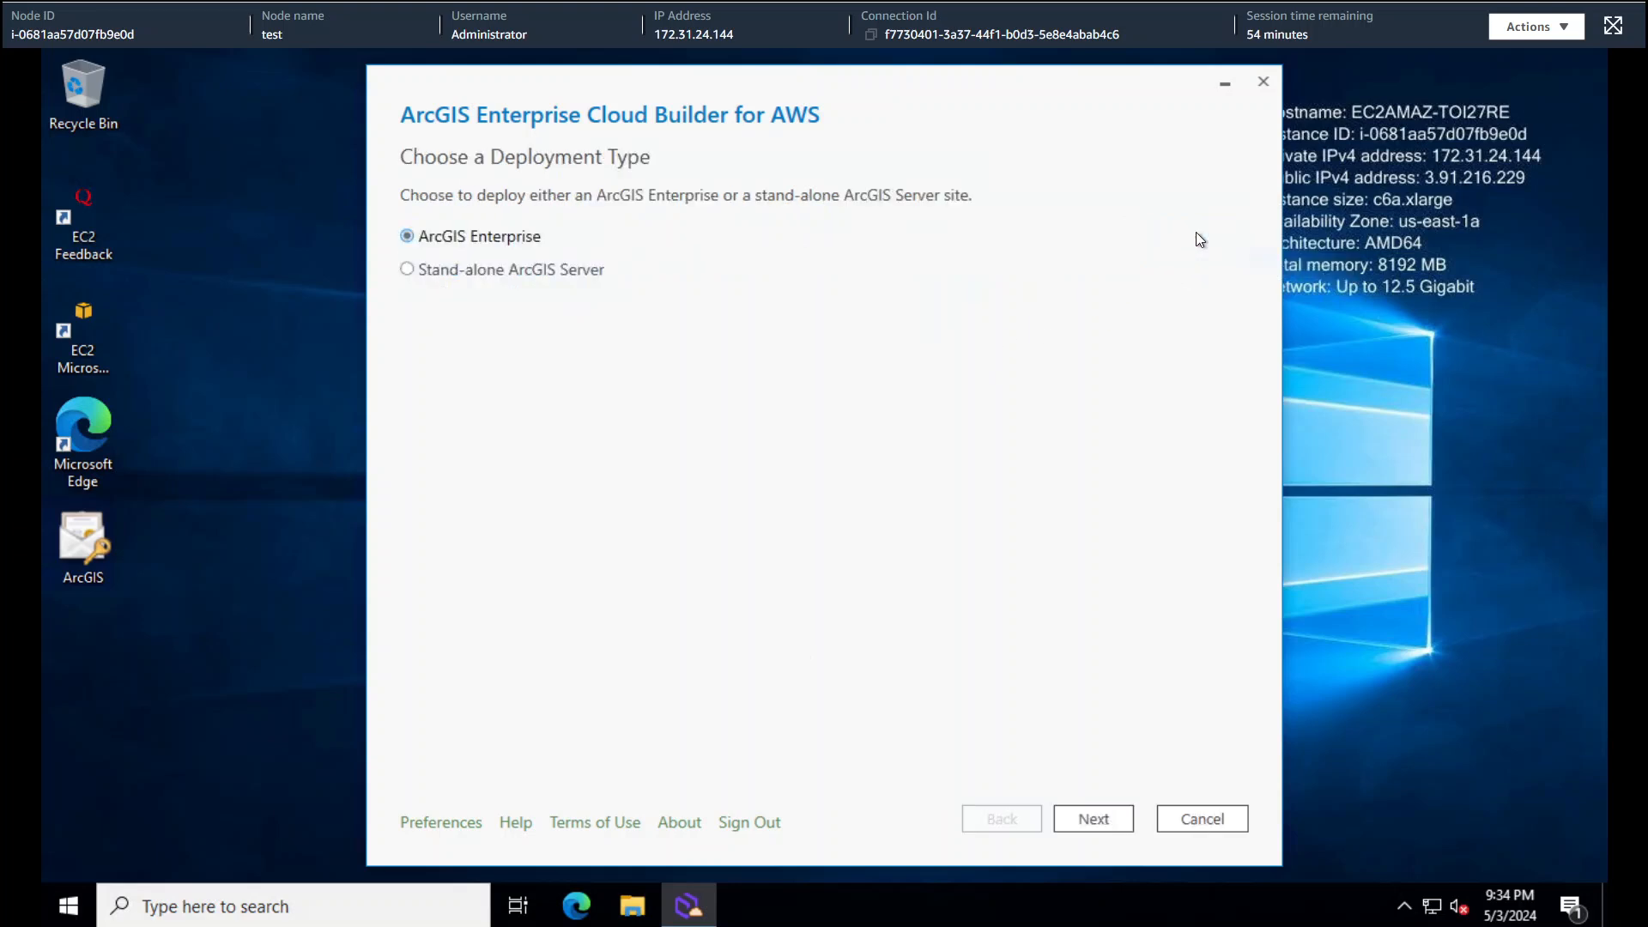
click(1103, 820)
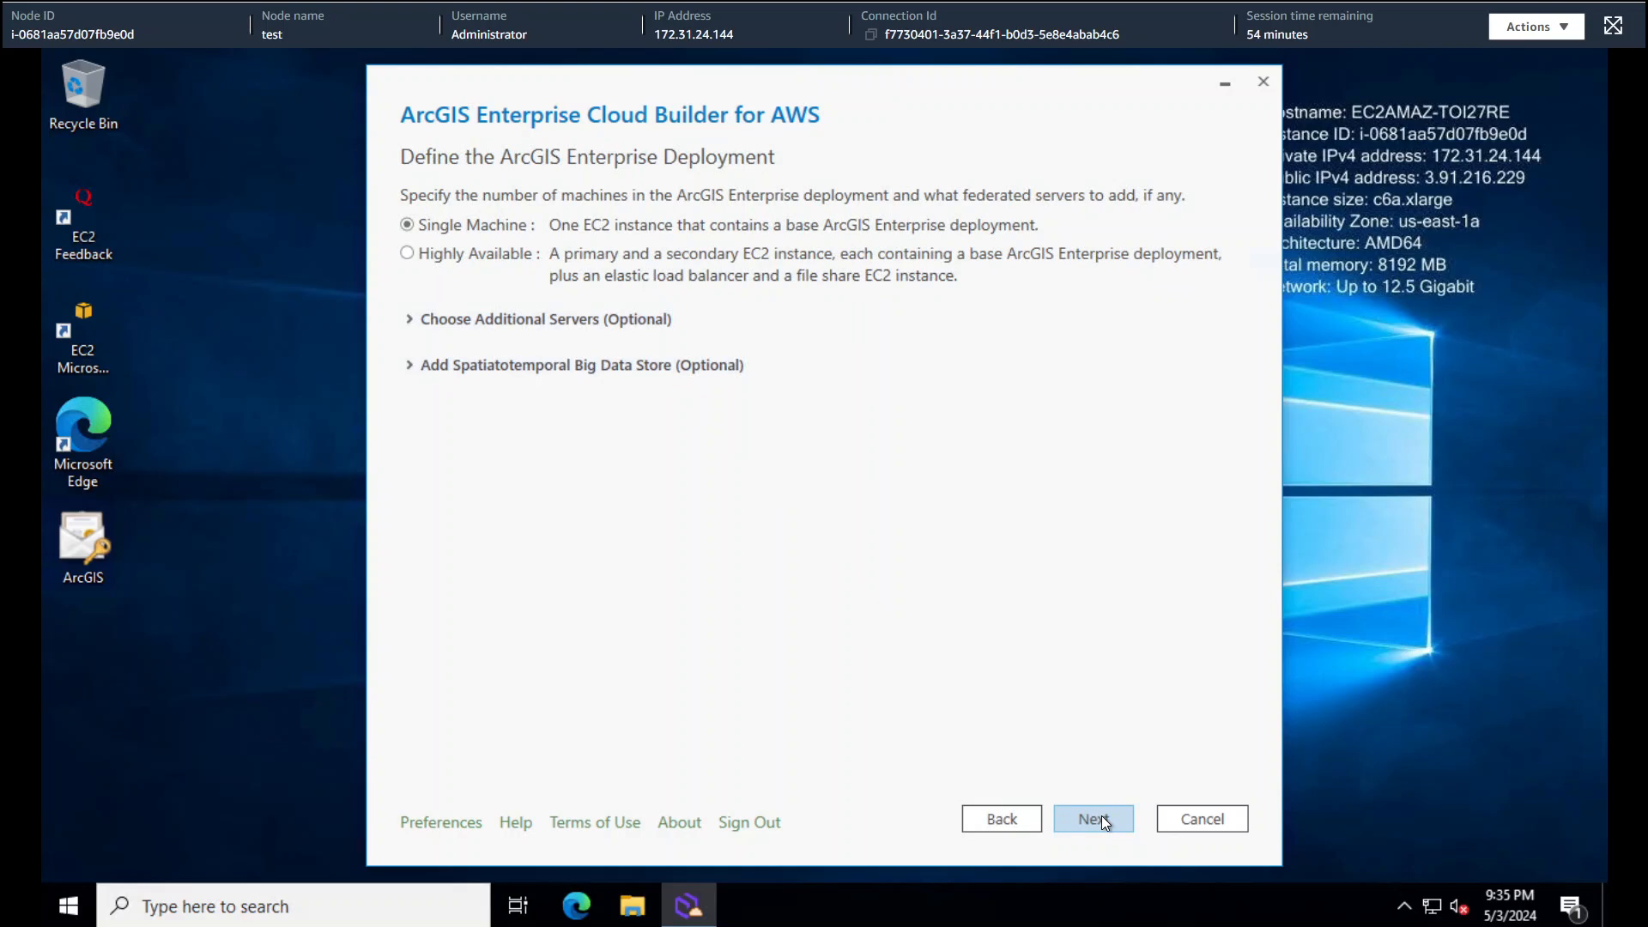
click(1102, 819)
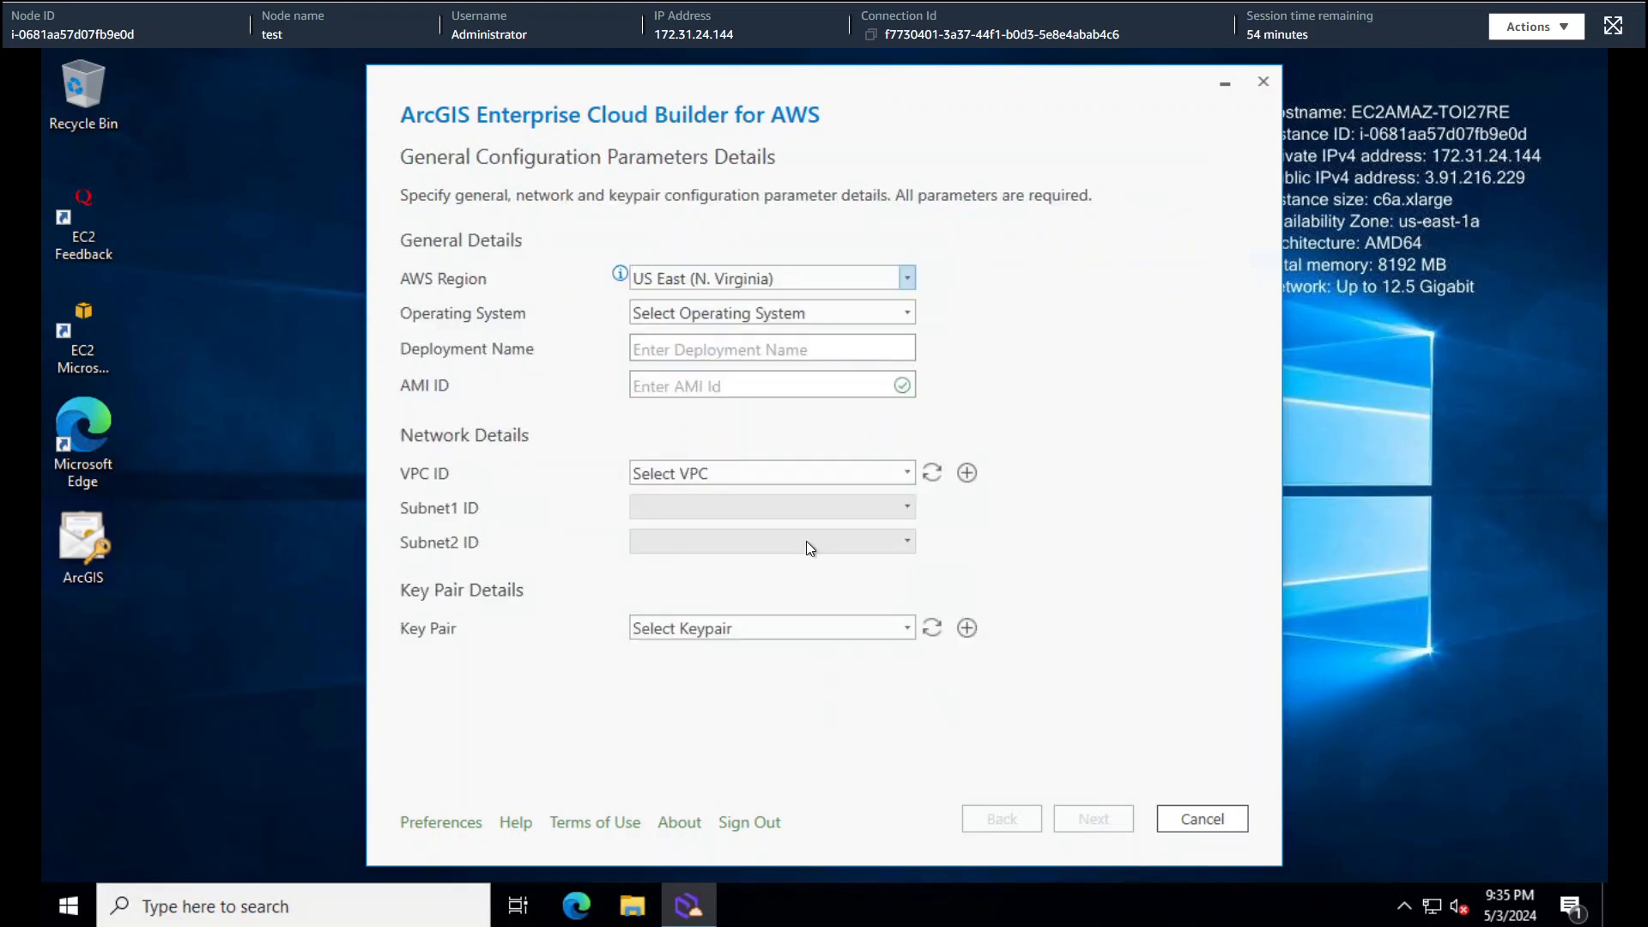
- Set Ubuntu, deployment name 'arcgisdeployment', the listed VPC and the workshoptemp key pair
click(906, 316)
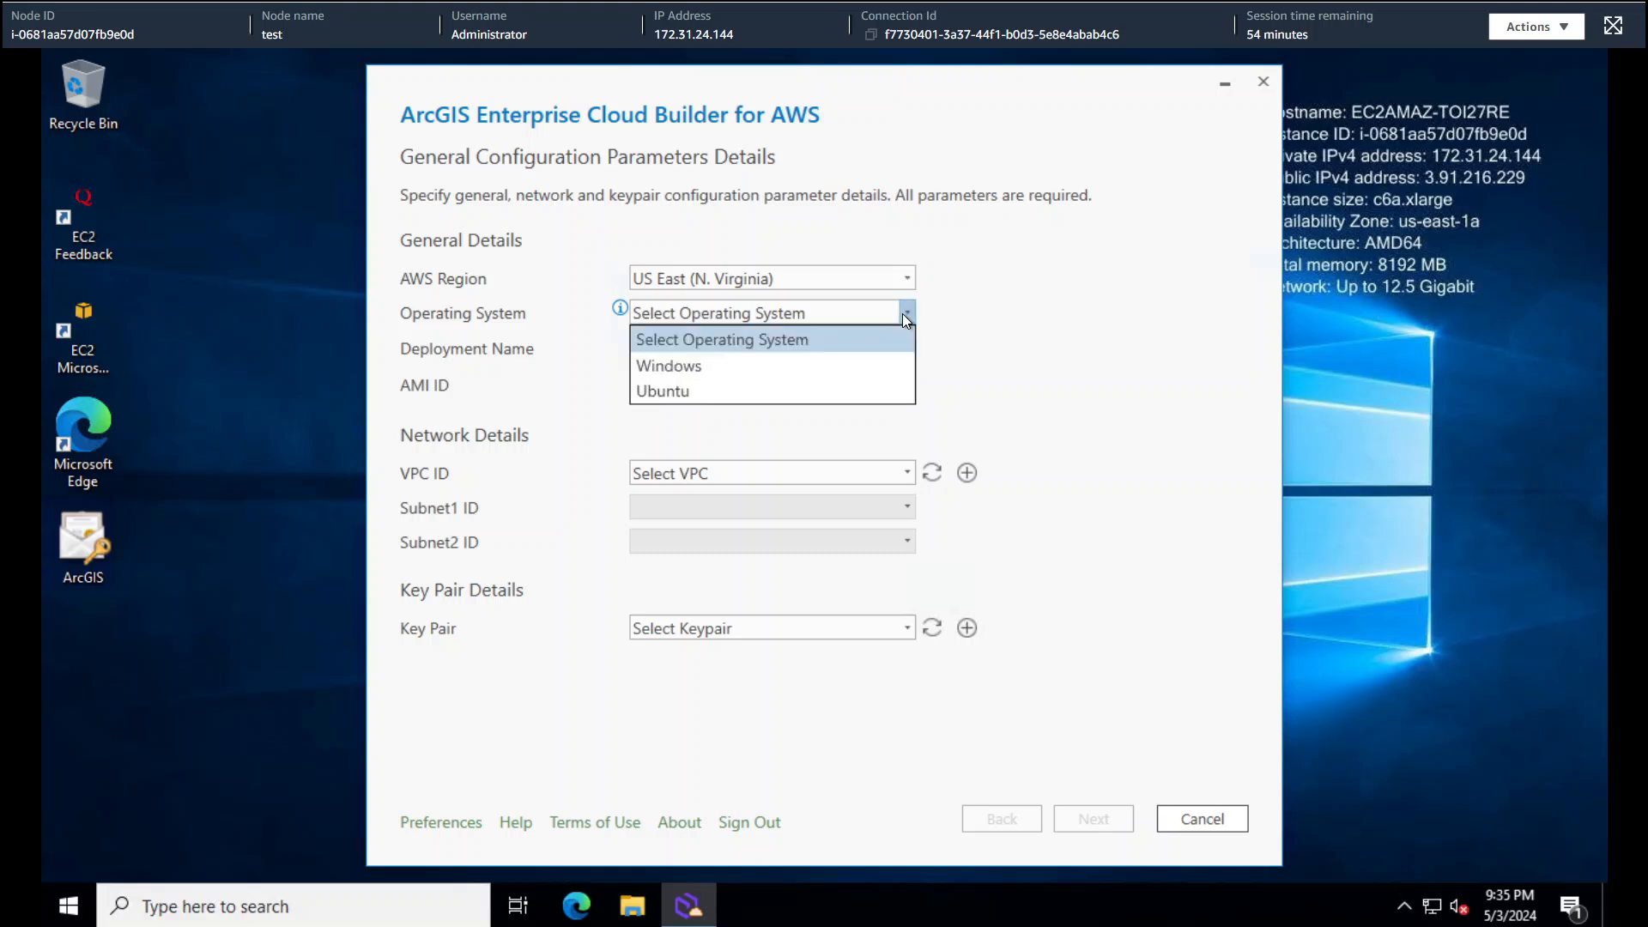
click(796, 389)
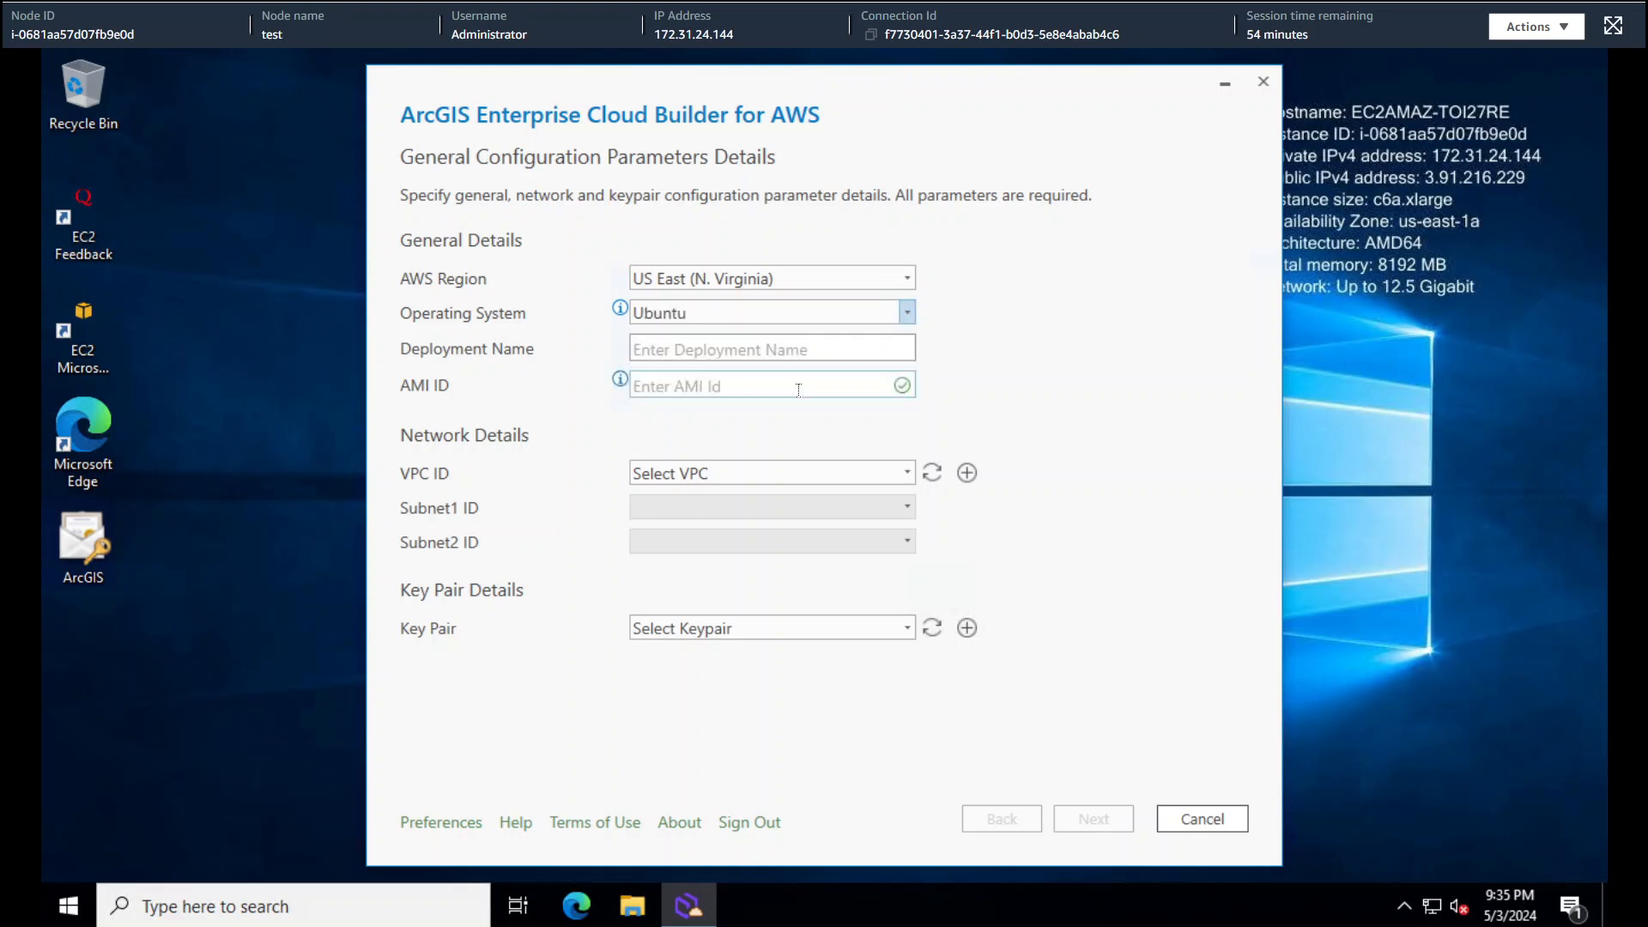
click(811, 350)
text(arcgisdeployment)
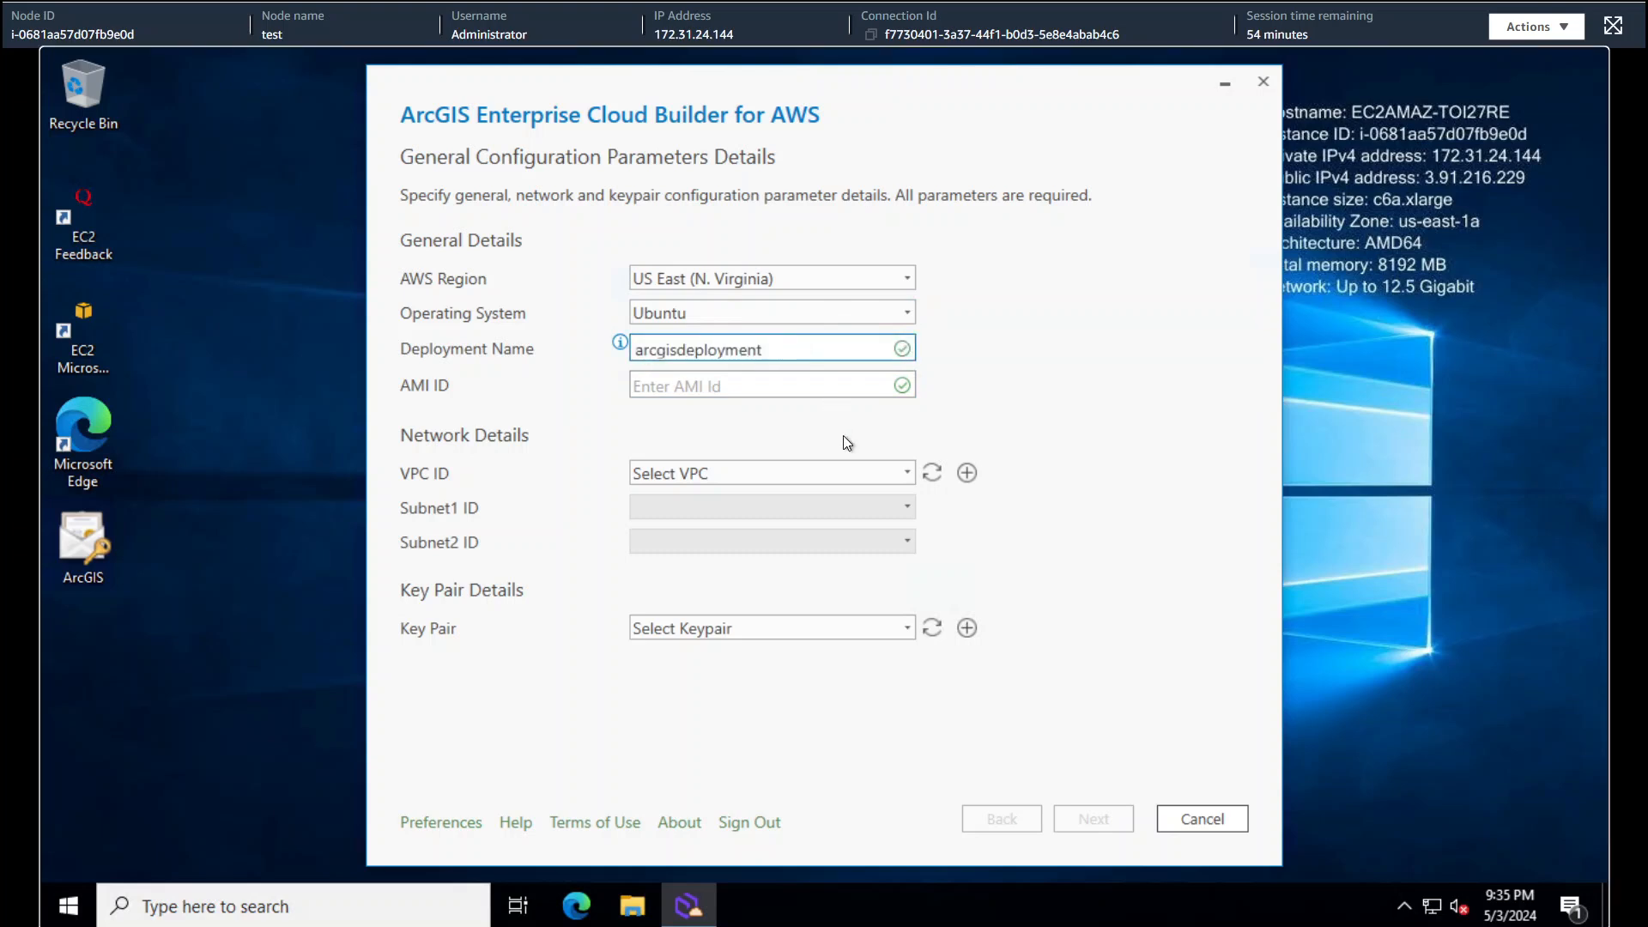
click(850, 472)
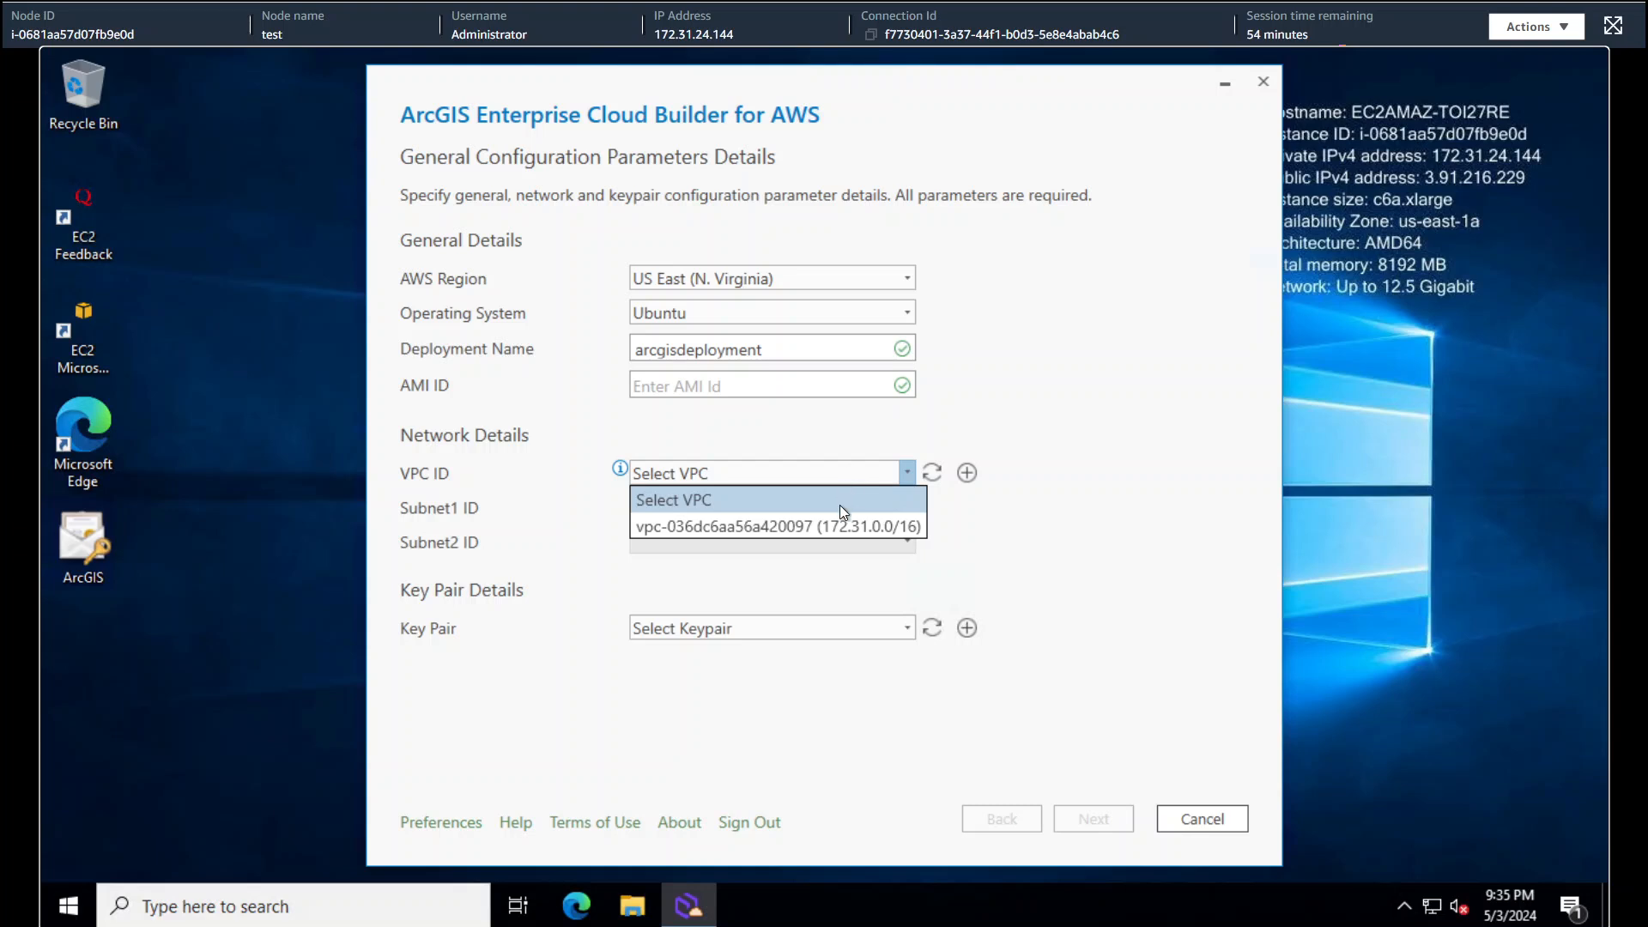
click(832, 515)
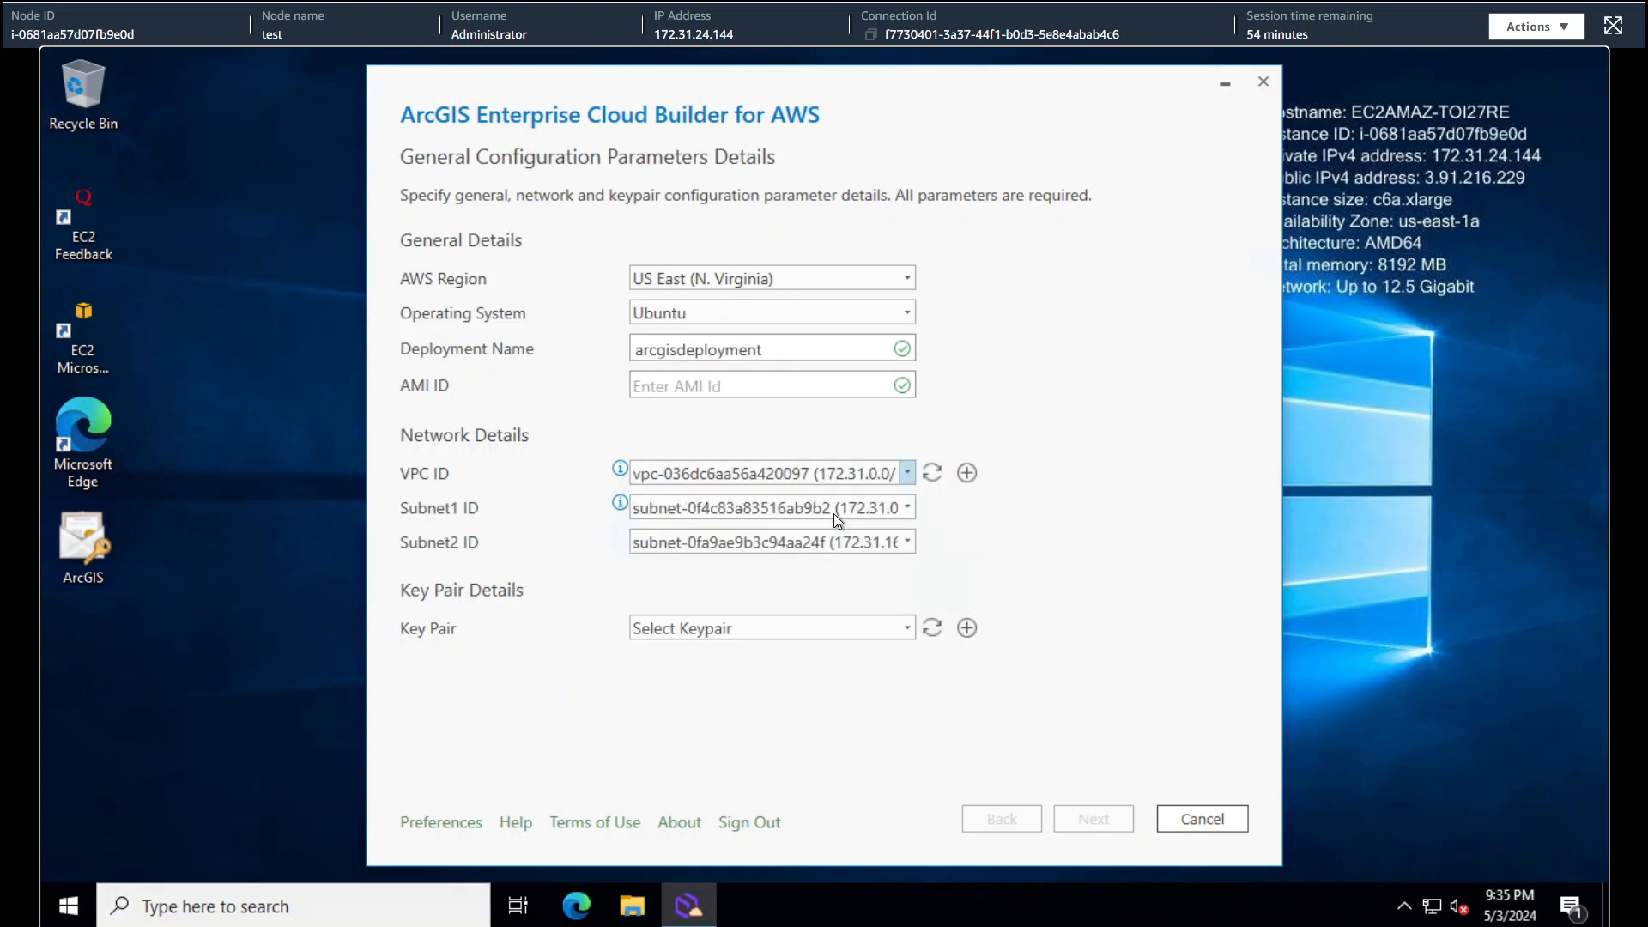
click(819, 629)
click(794, 680)
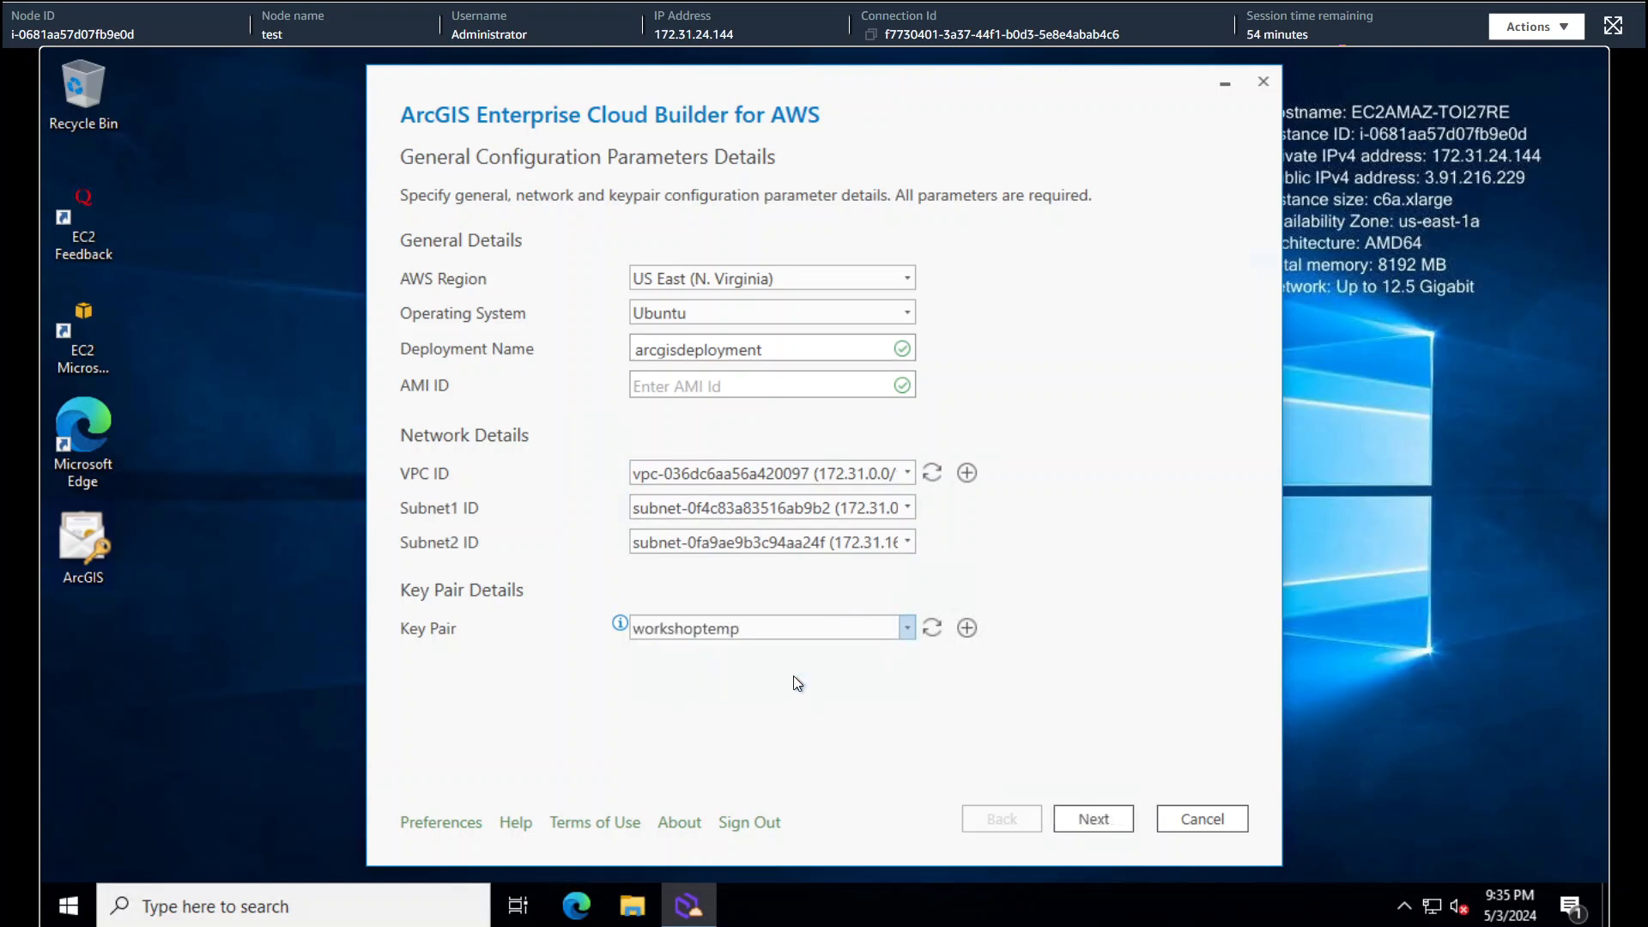
click(1086, 818)
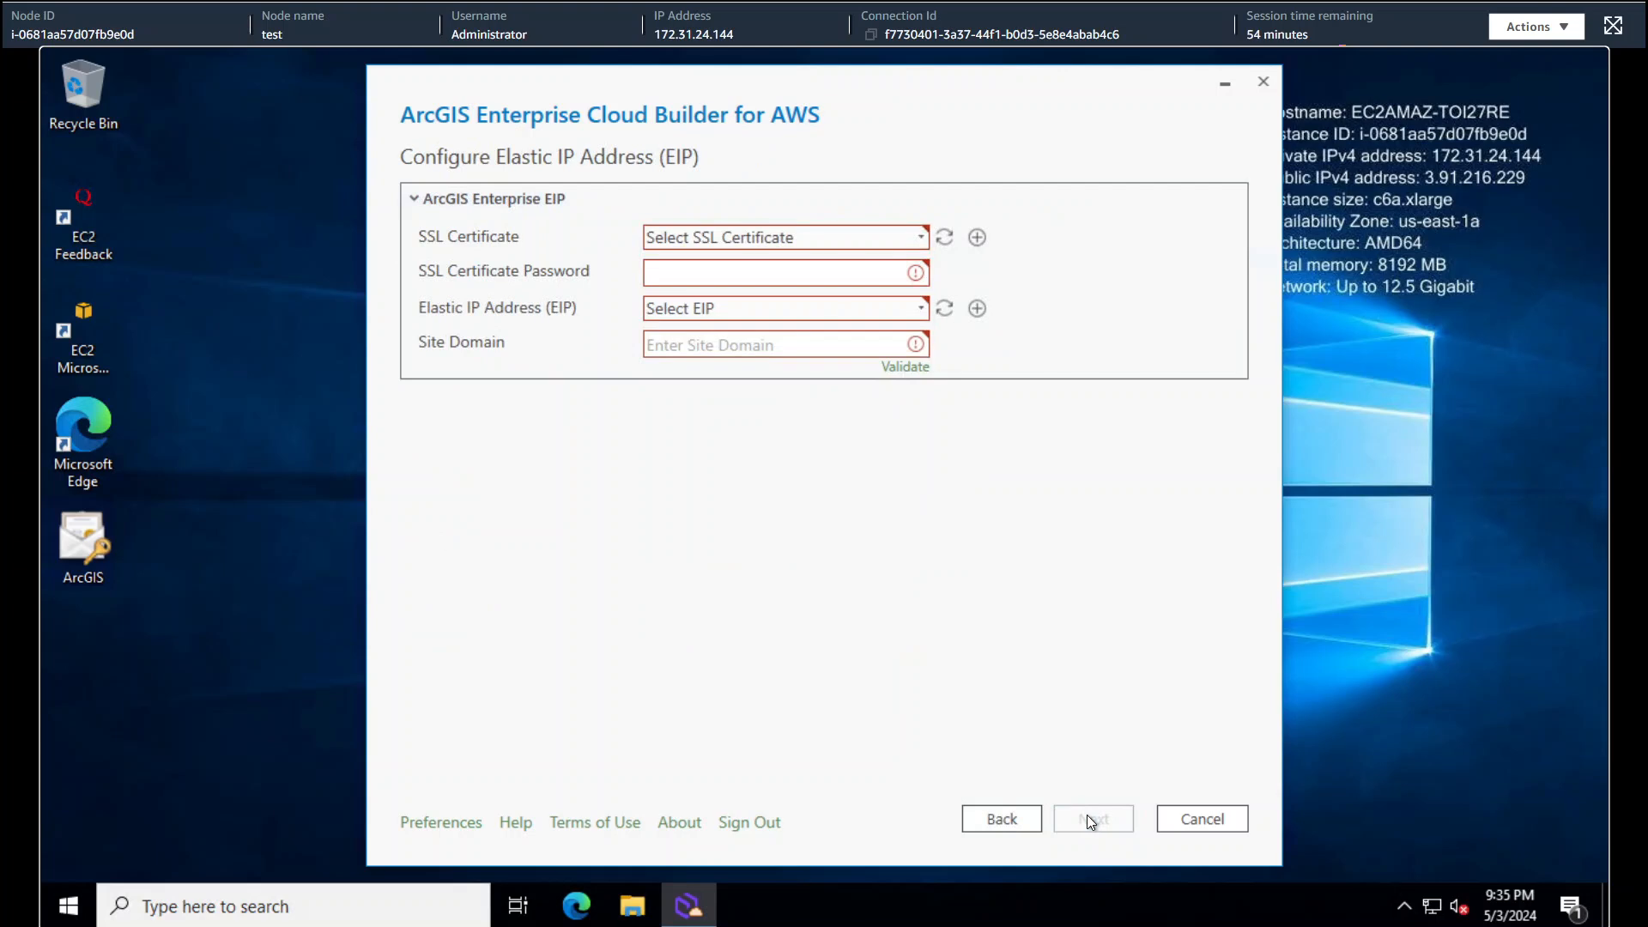
- Choose the ArcGIS.pfx certificate, enter its password, and select the available eipalloc elastic IP
click(924, 237)
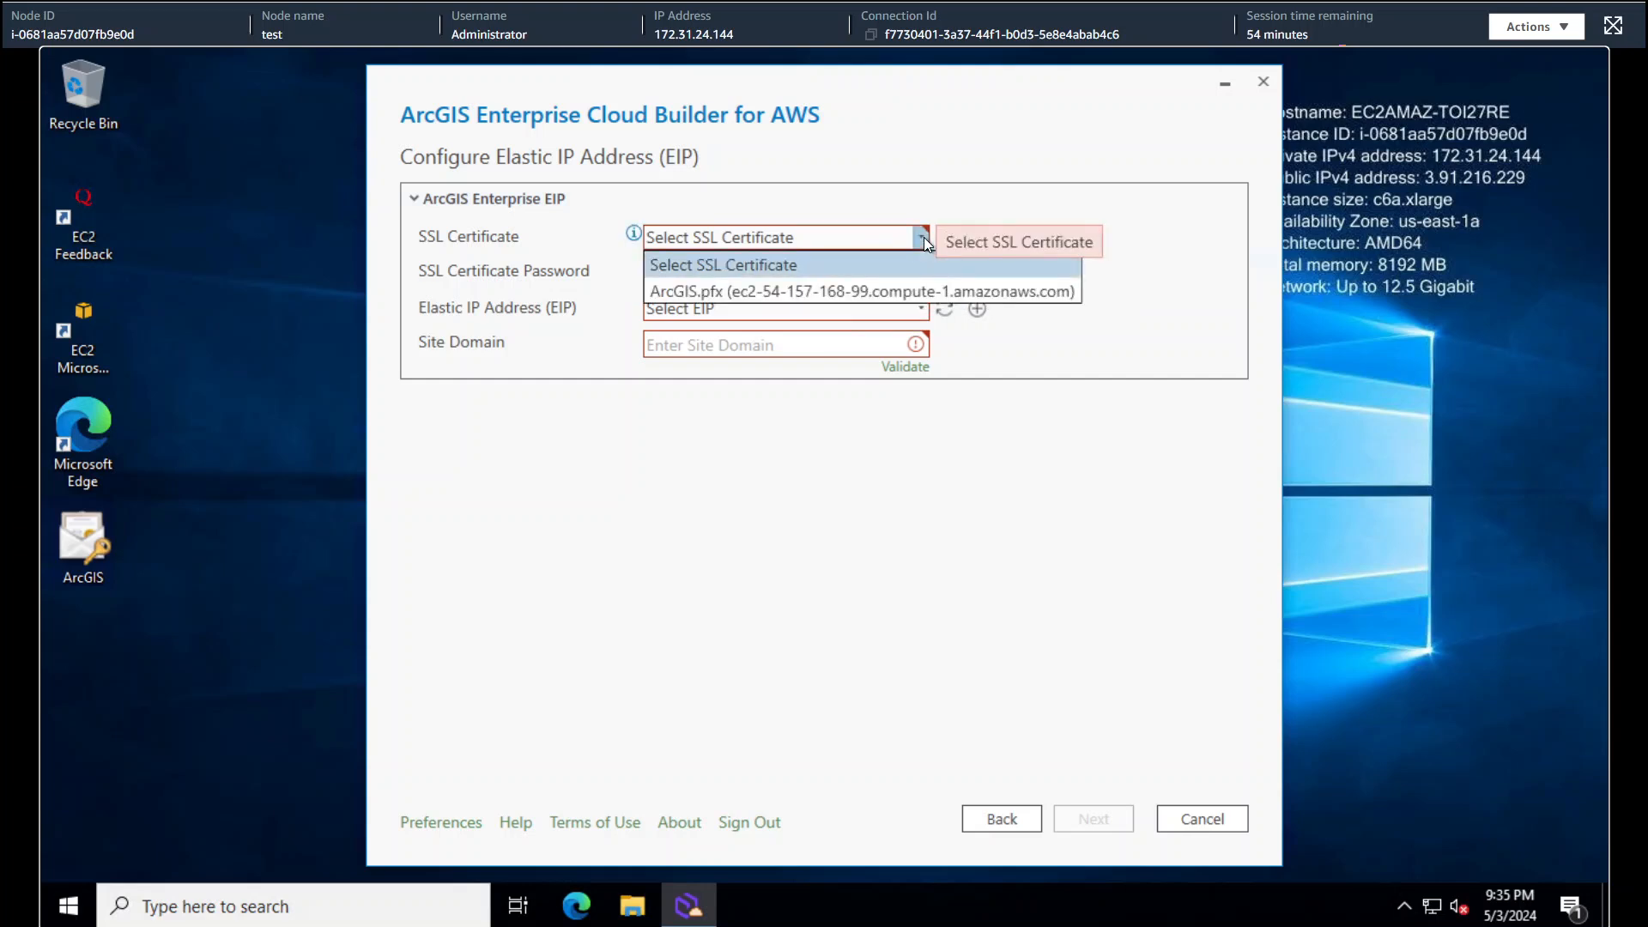
click(899, 286)
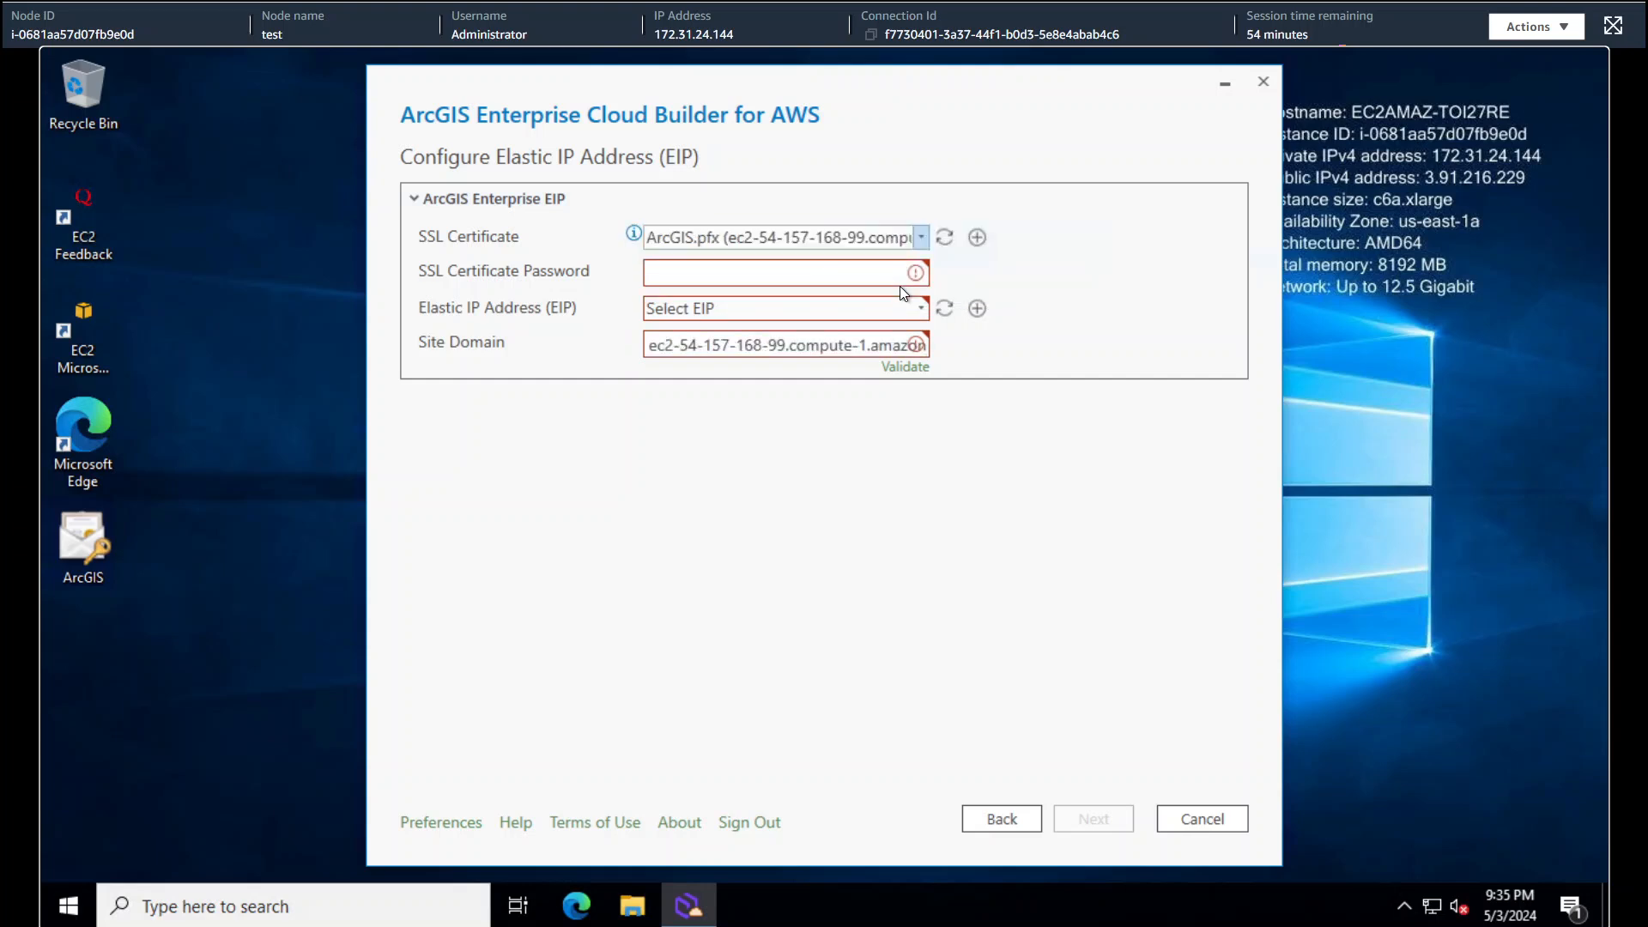
click(804, 270)
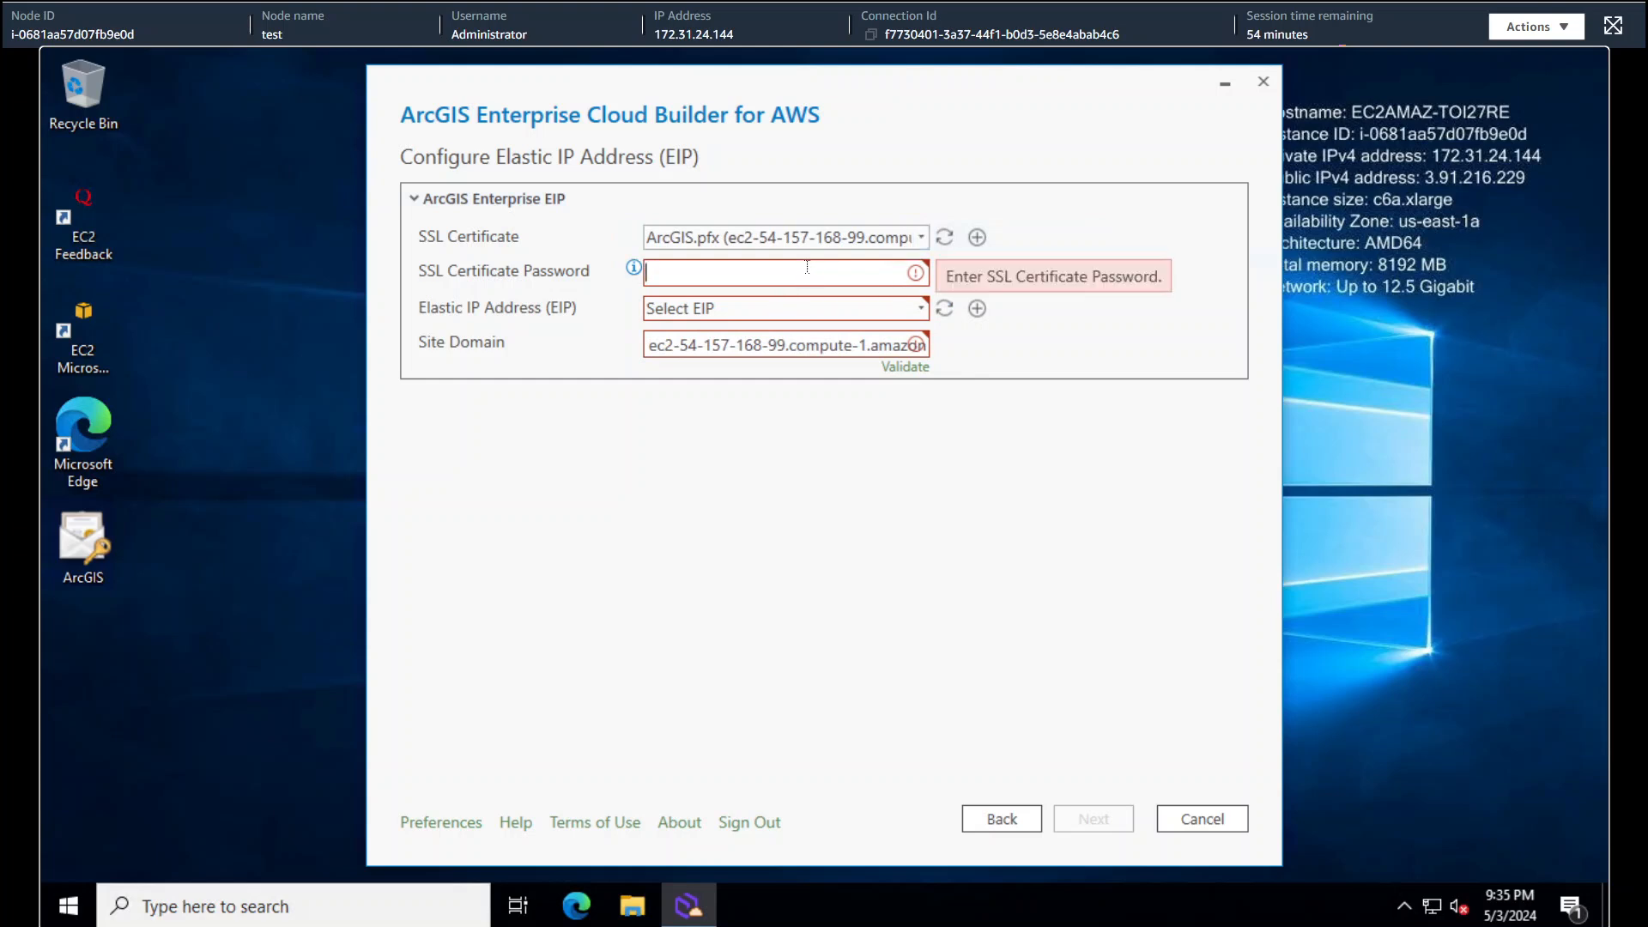
text(••••••••••••••)
key(Tab)
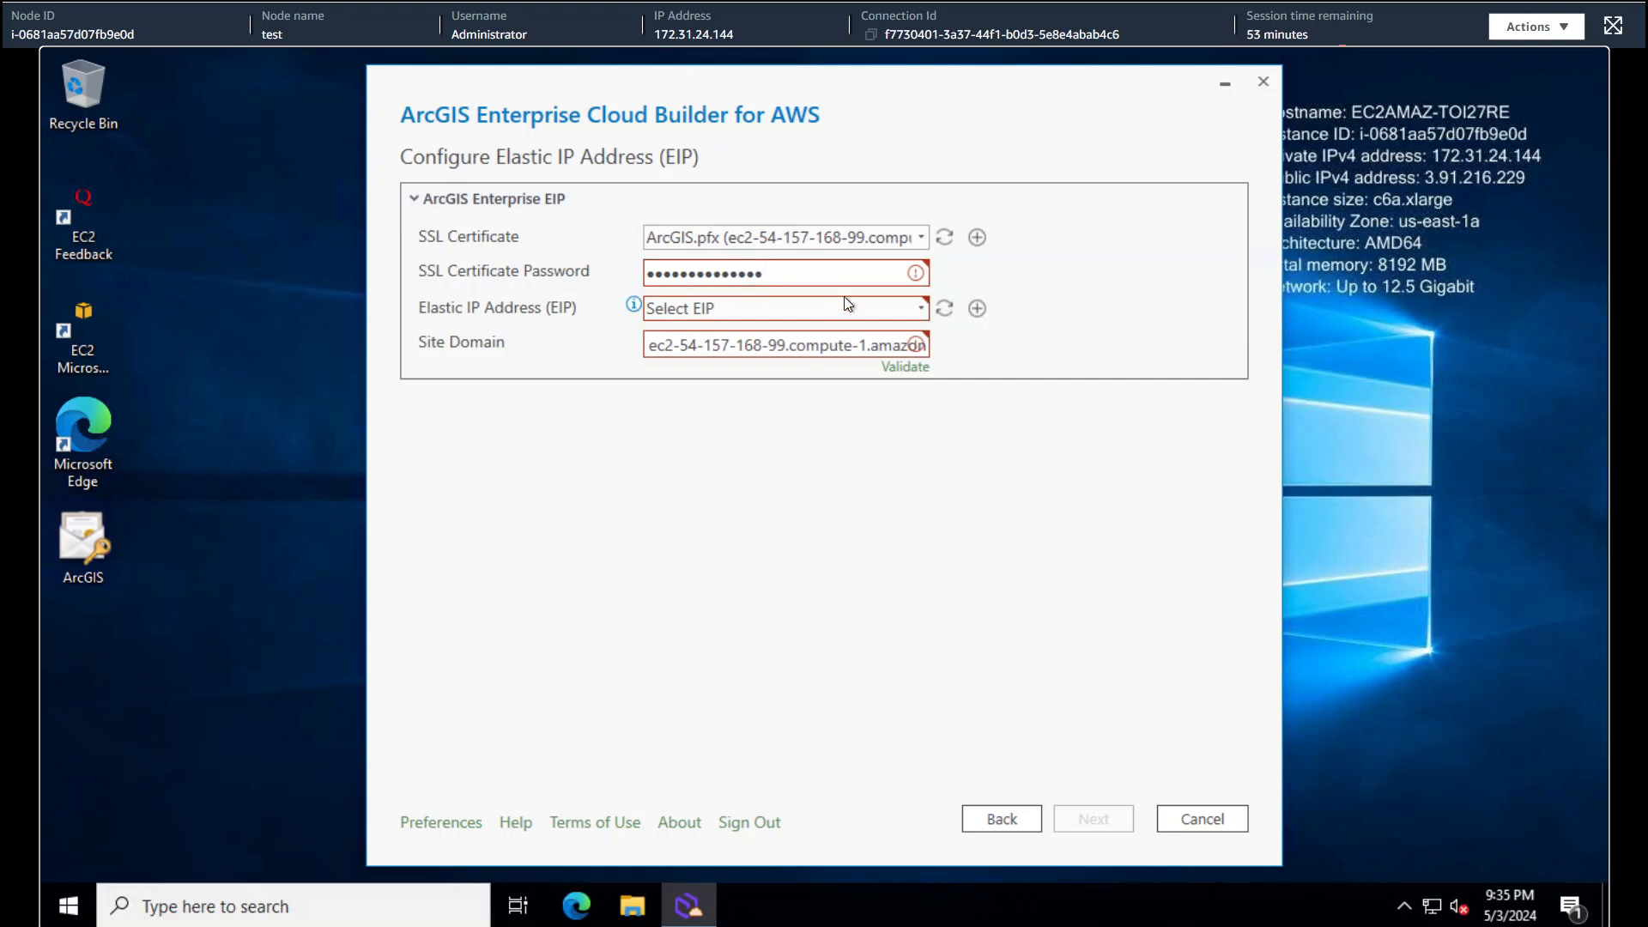
click(843, 311)
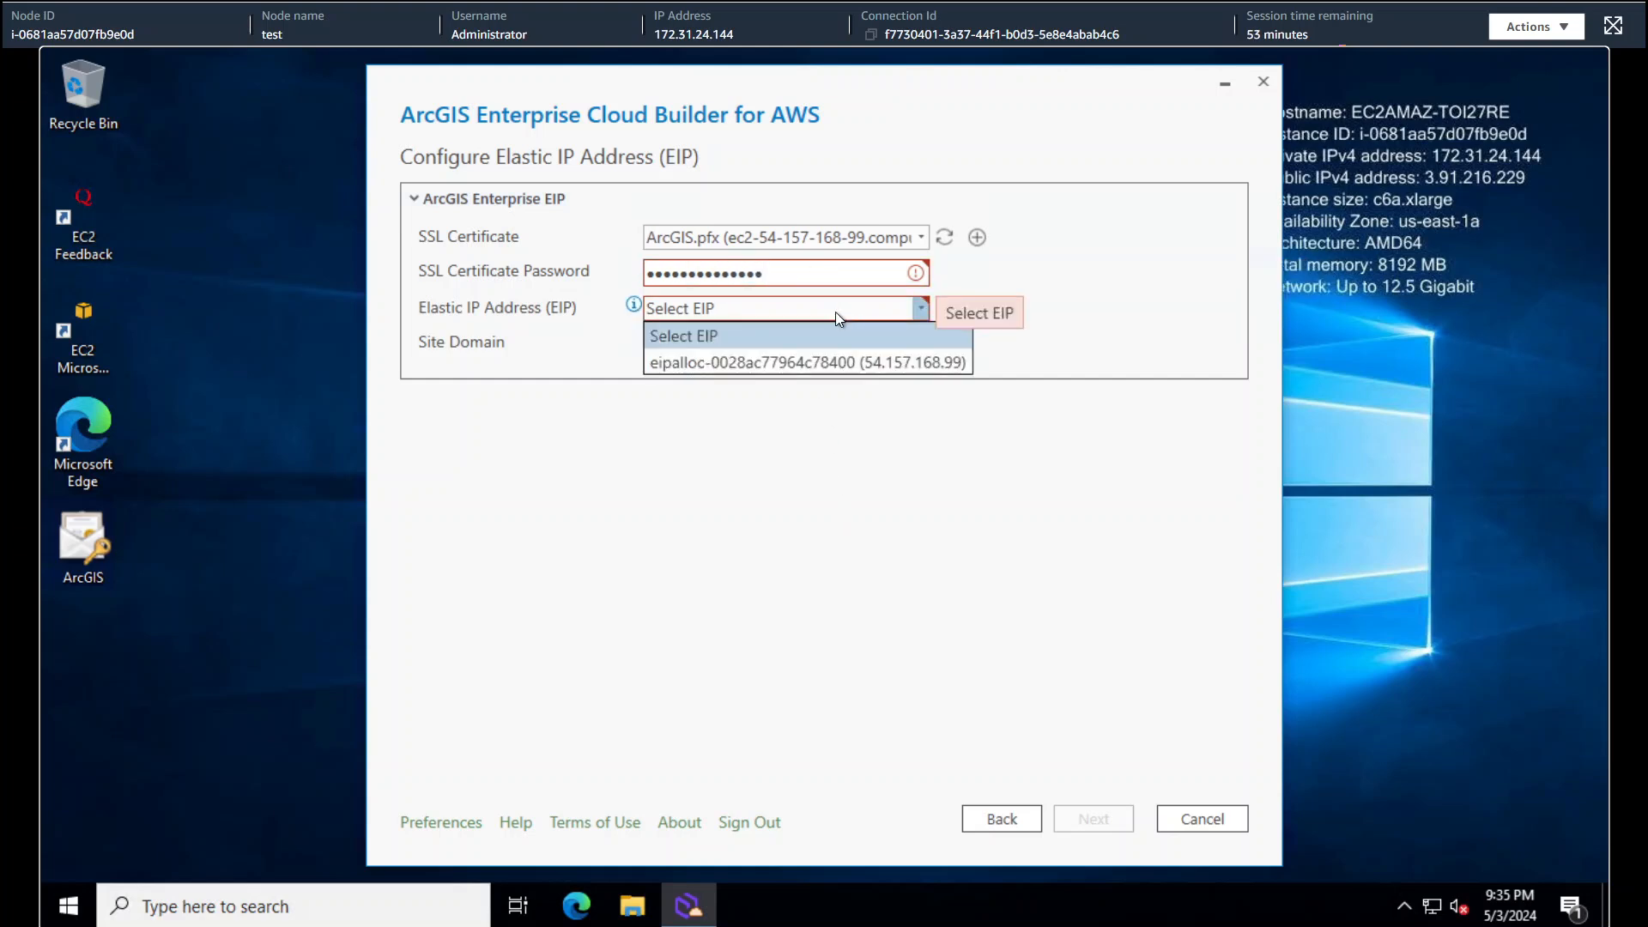
click(810, 358)
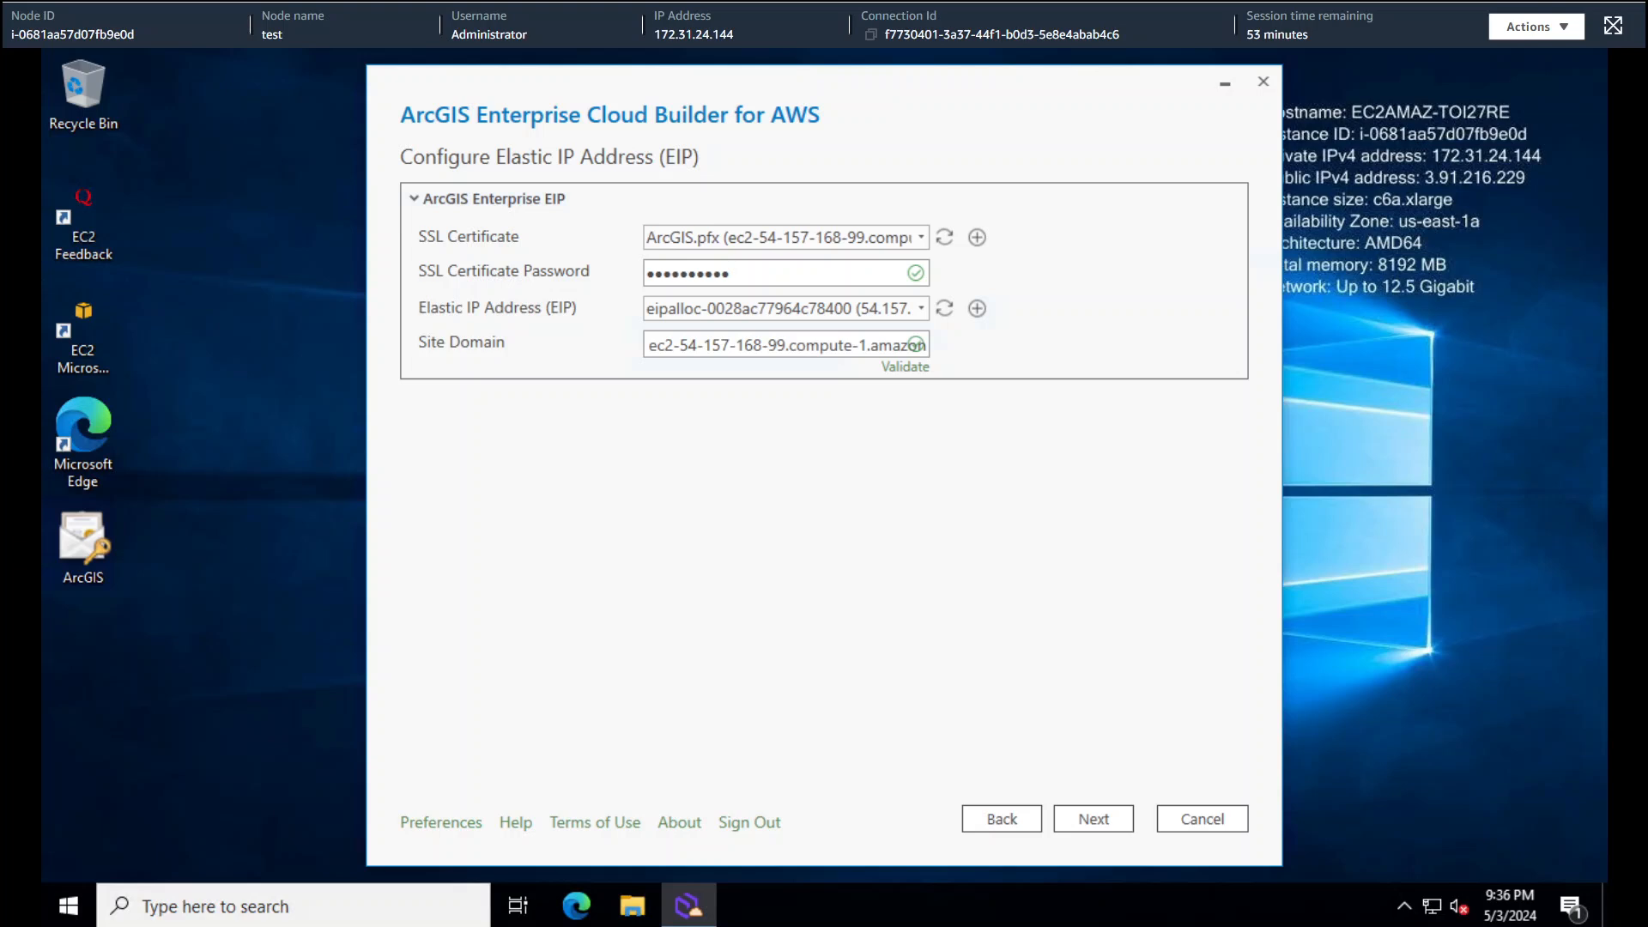
drag(0, 301, 478, 224)
drag(378, 266, 193, 272)
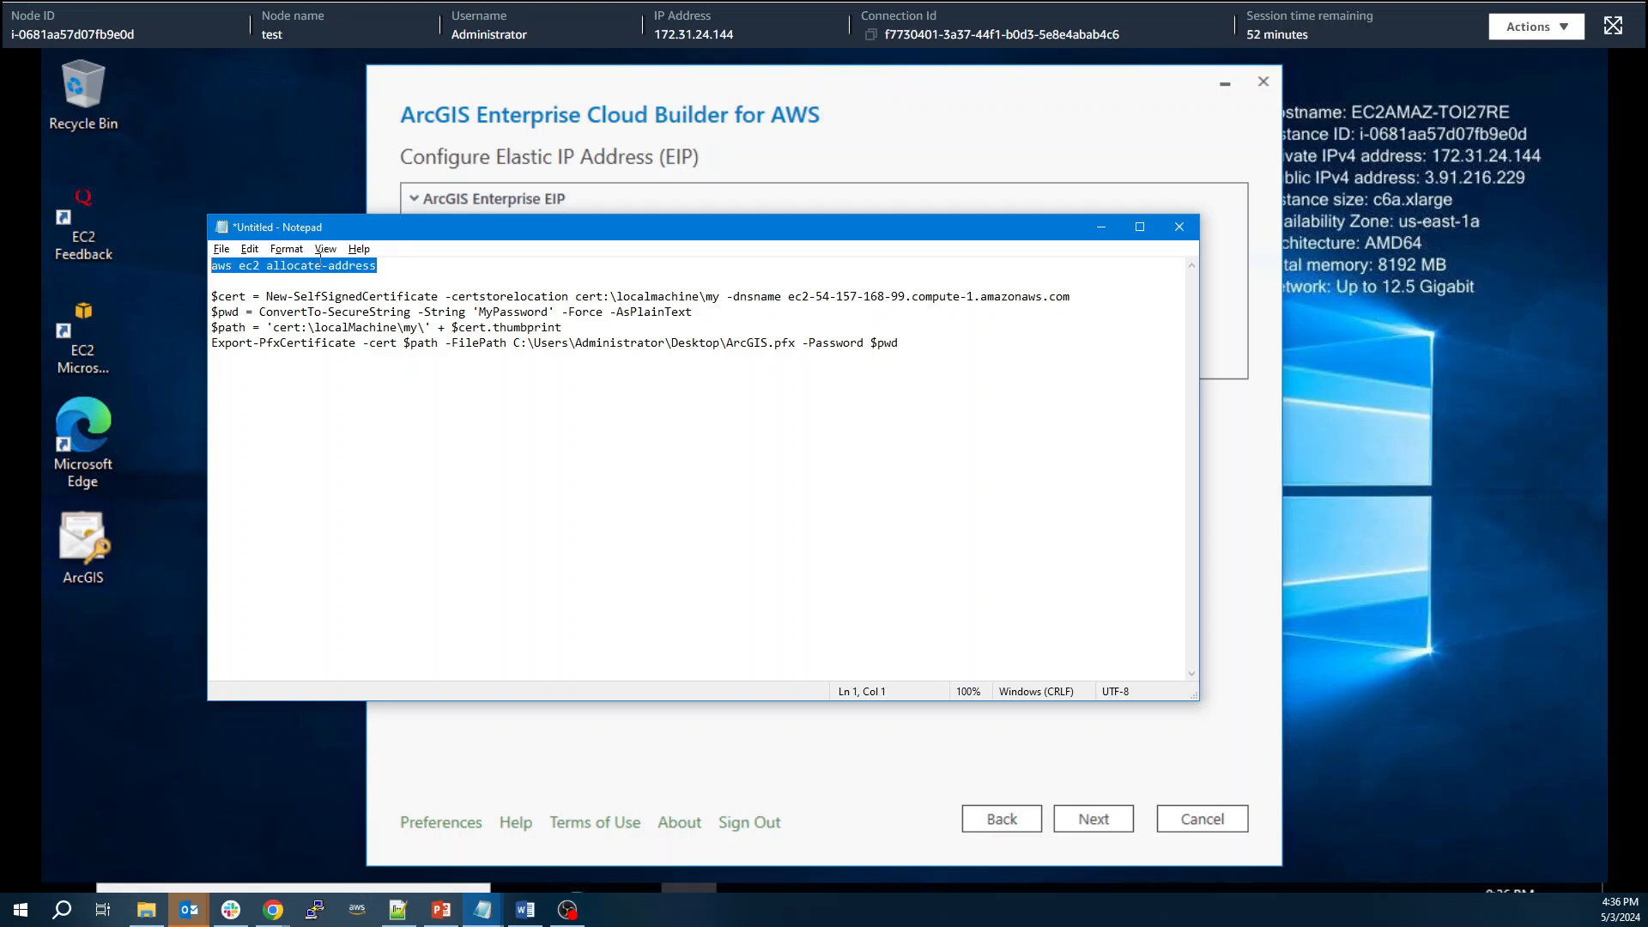
drag(397, 239, 389, 409)
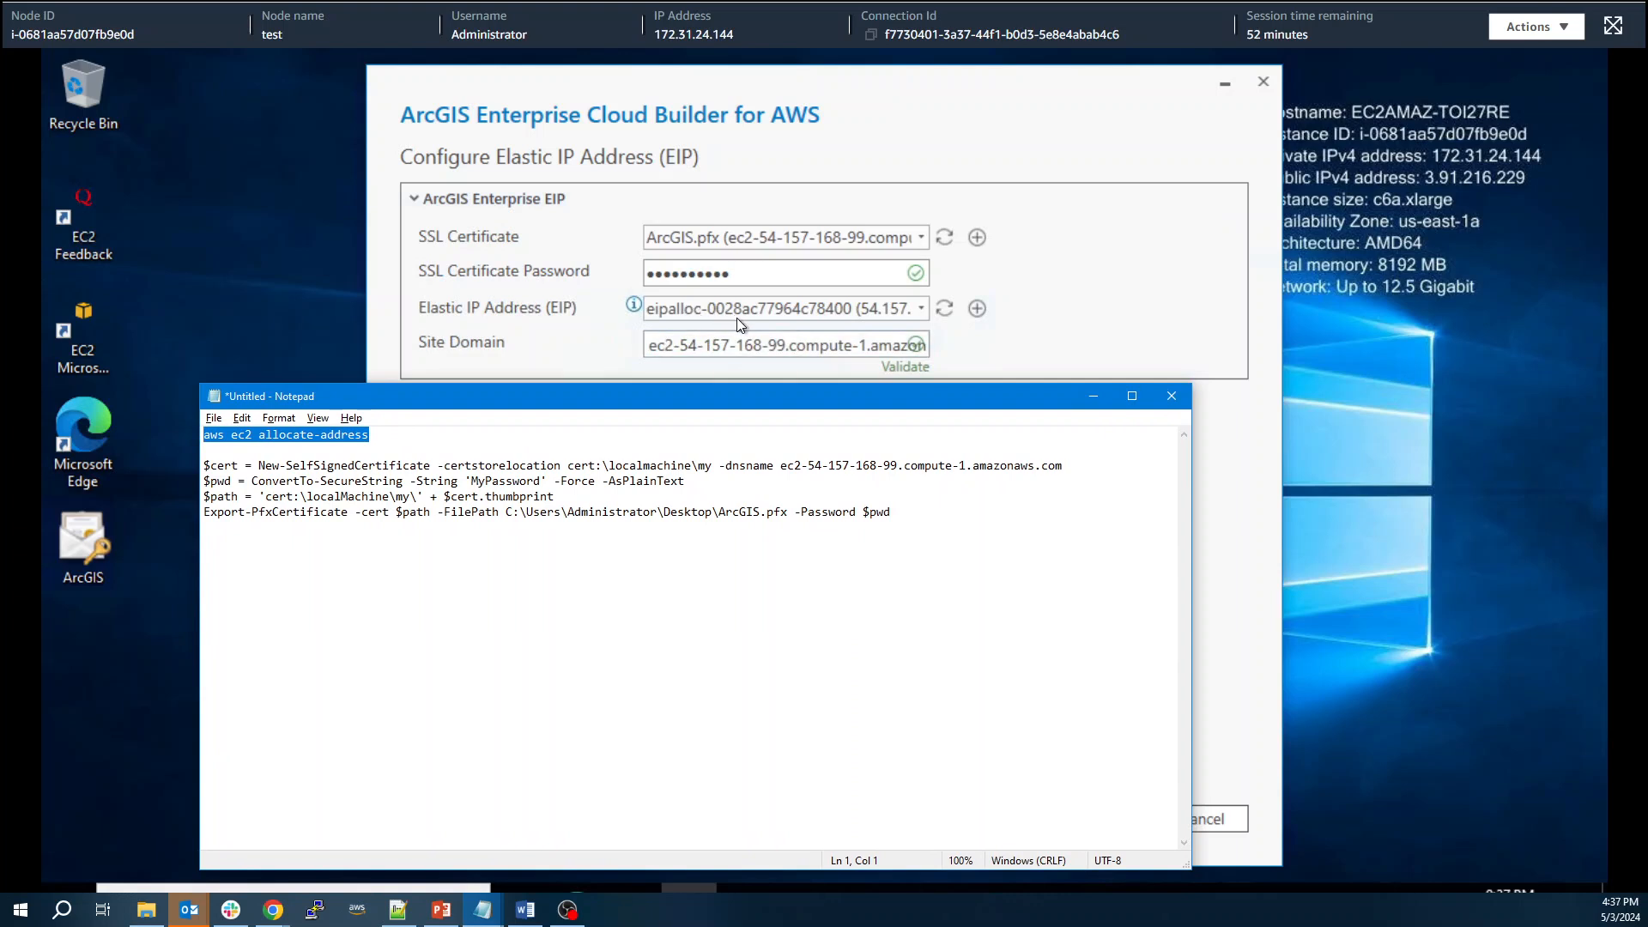
click(890, 520)
click(619, 499)
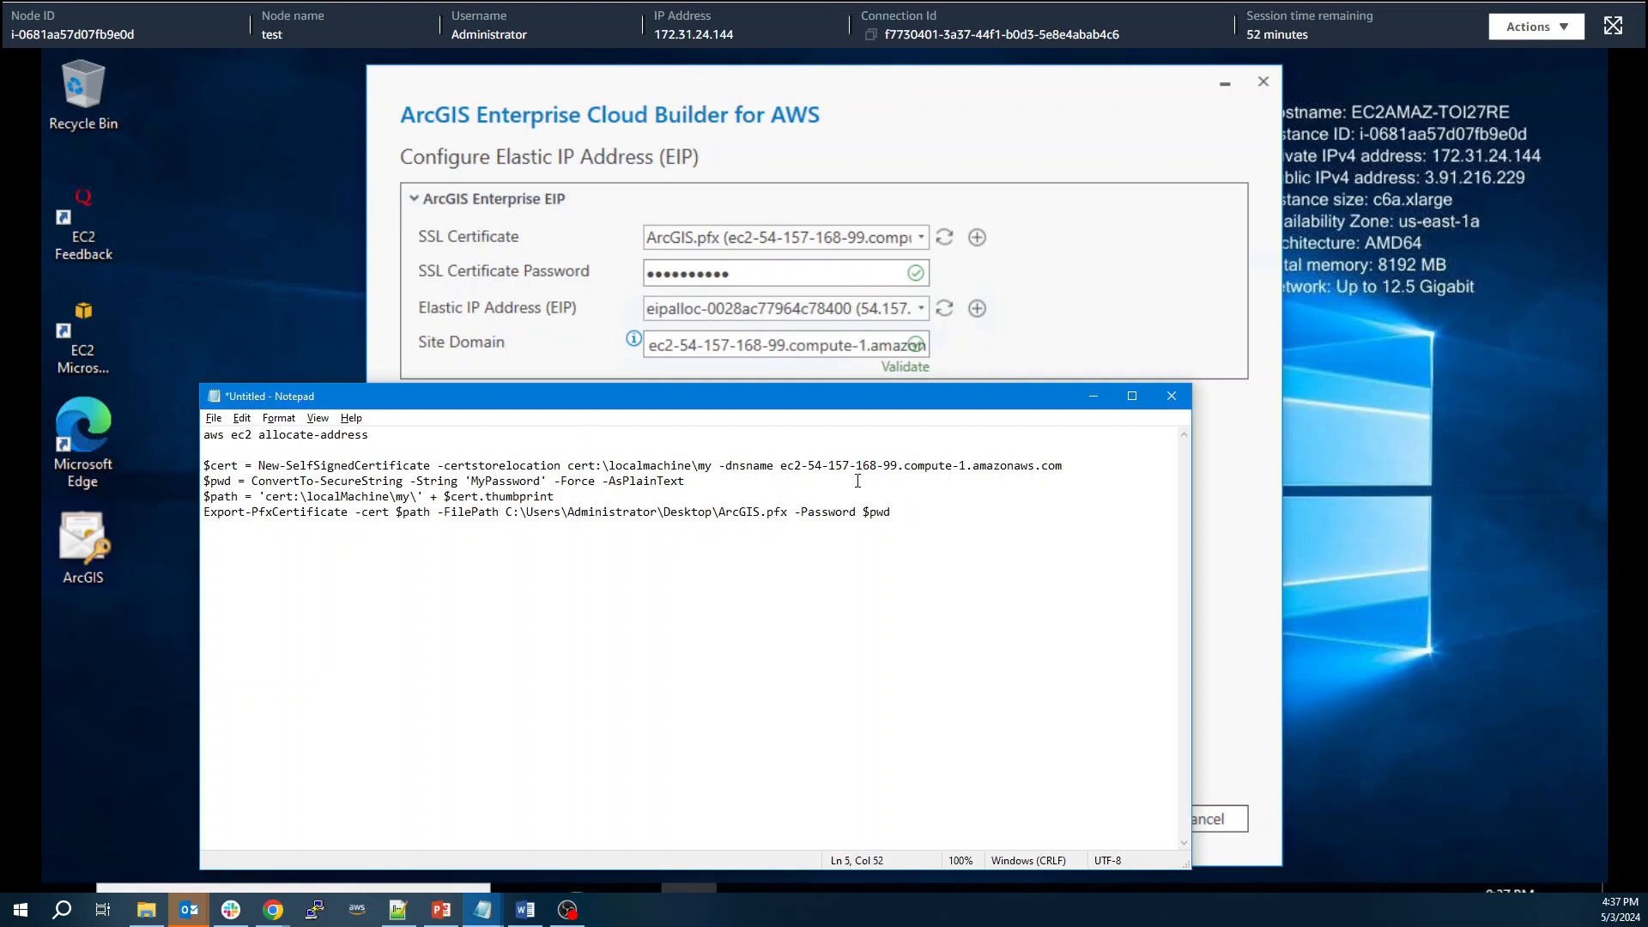
drag(894, 466, 810, 469)
click(788, 482)
drag(1064, 466, 906, 468)
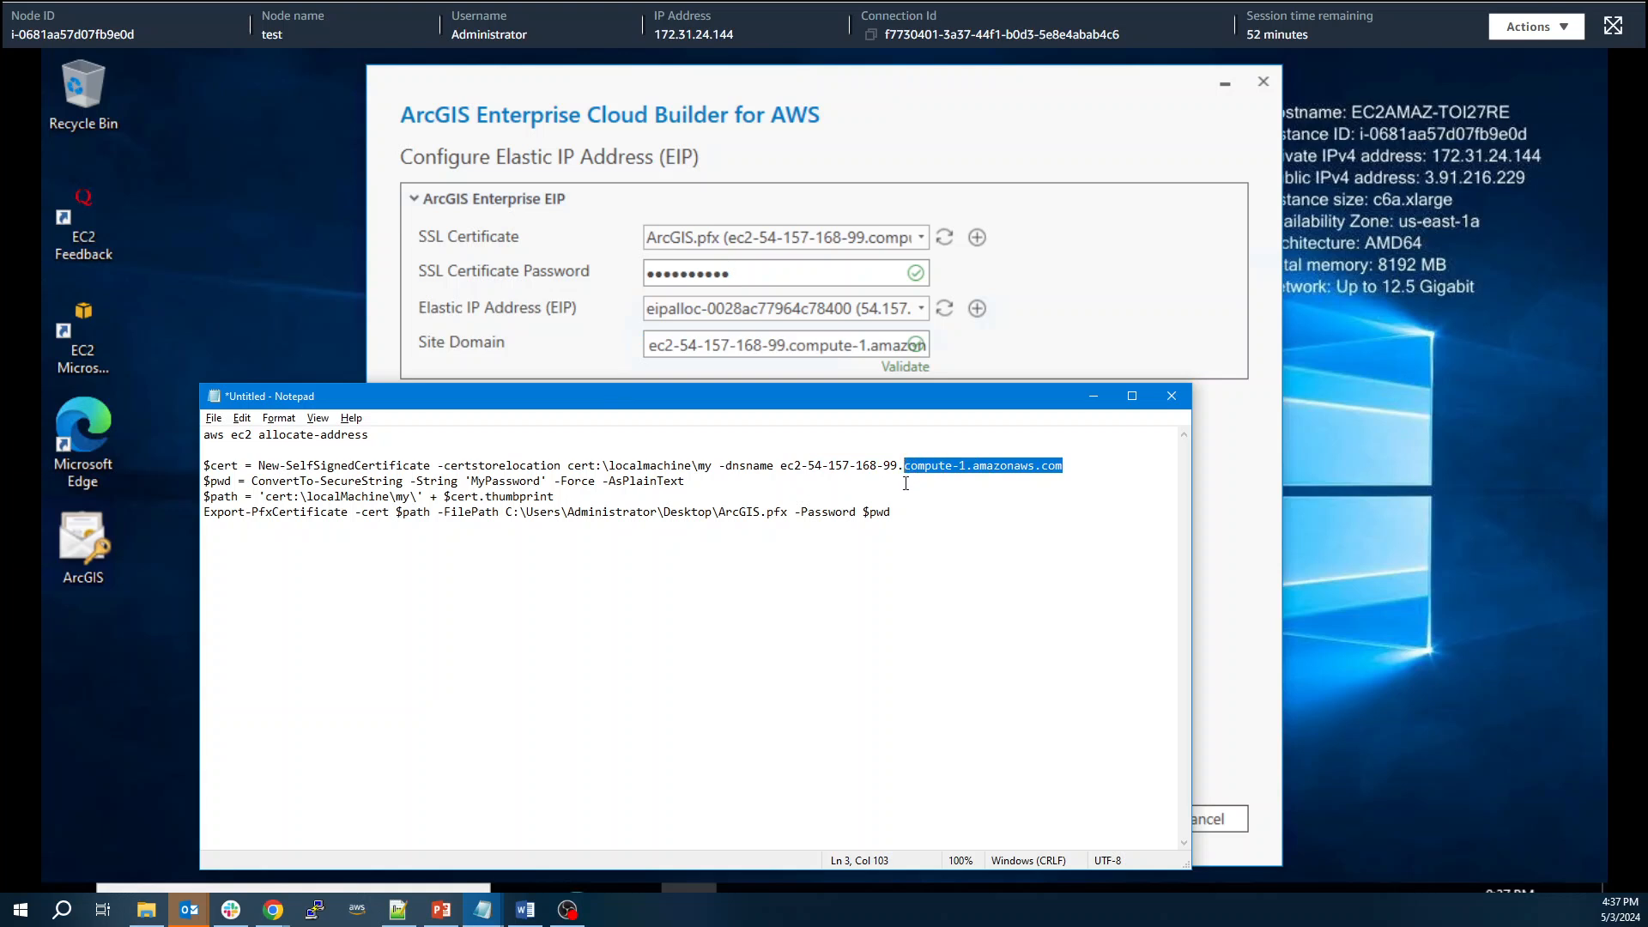
click(910, 481)
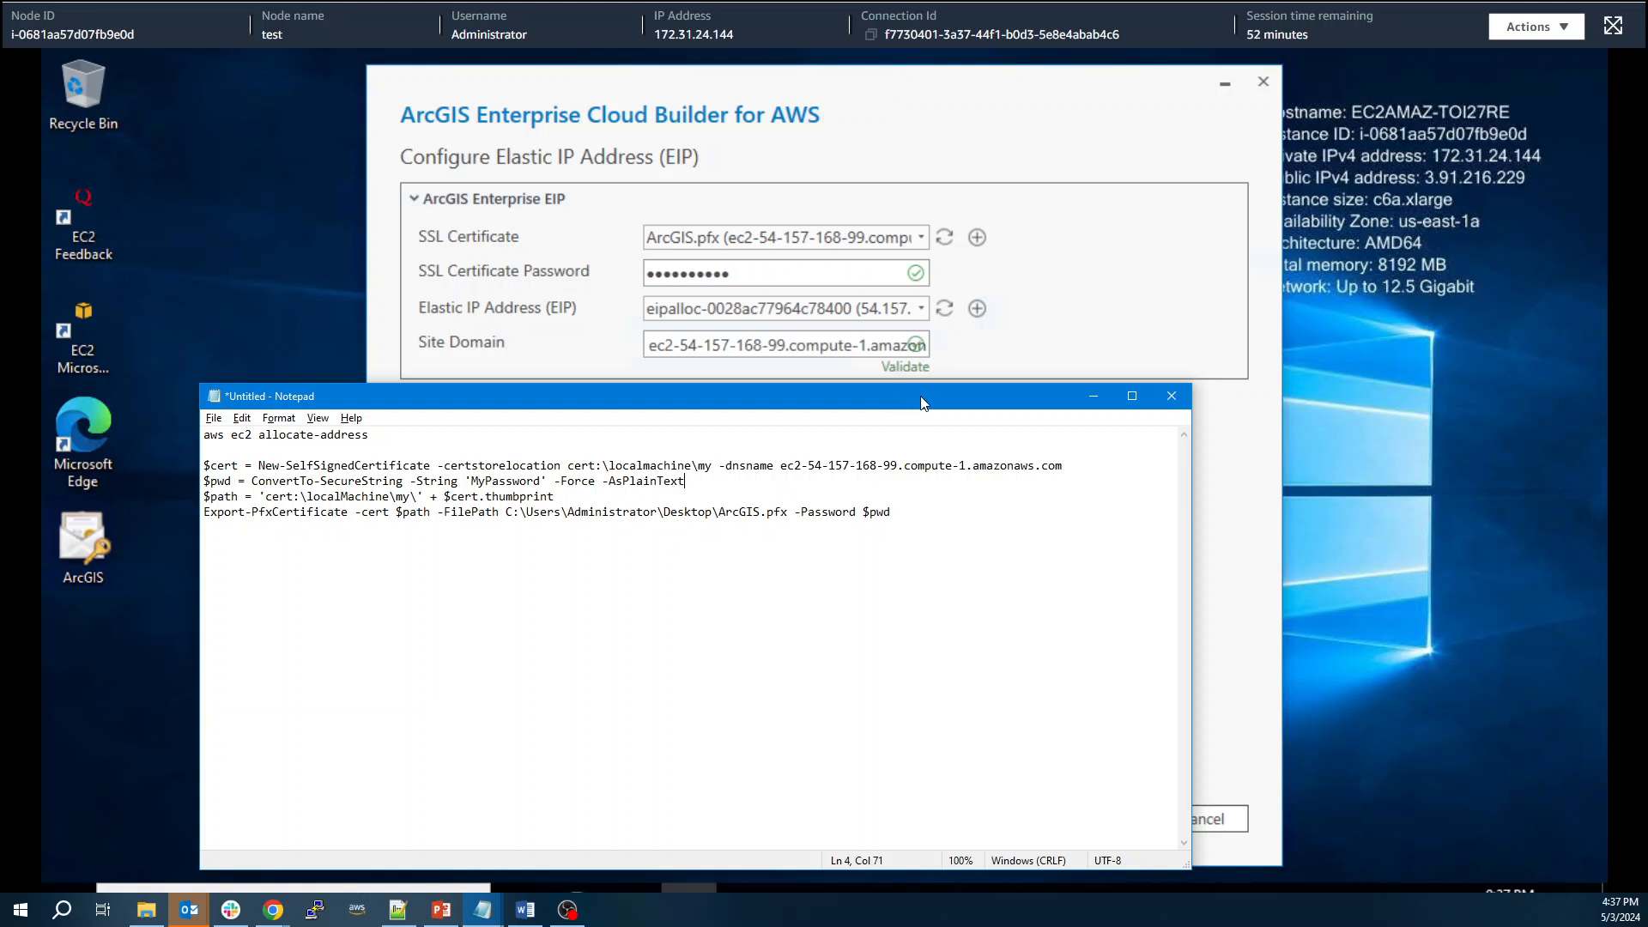
drag(922, 402, 898, 388)
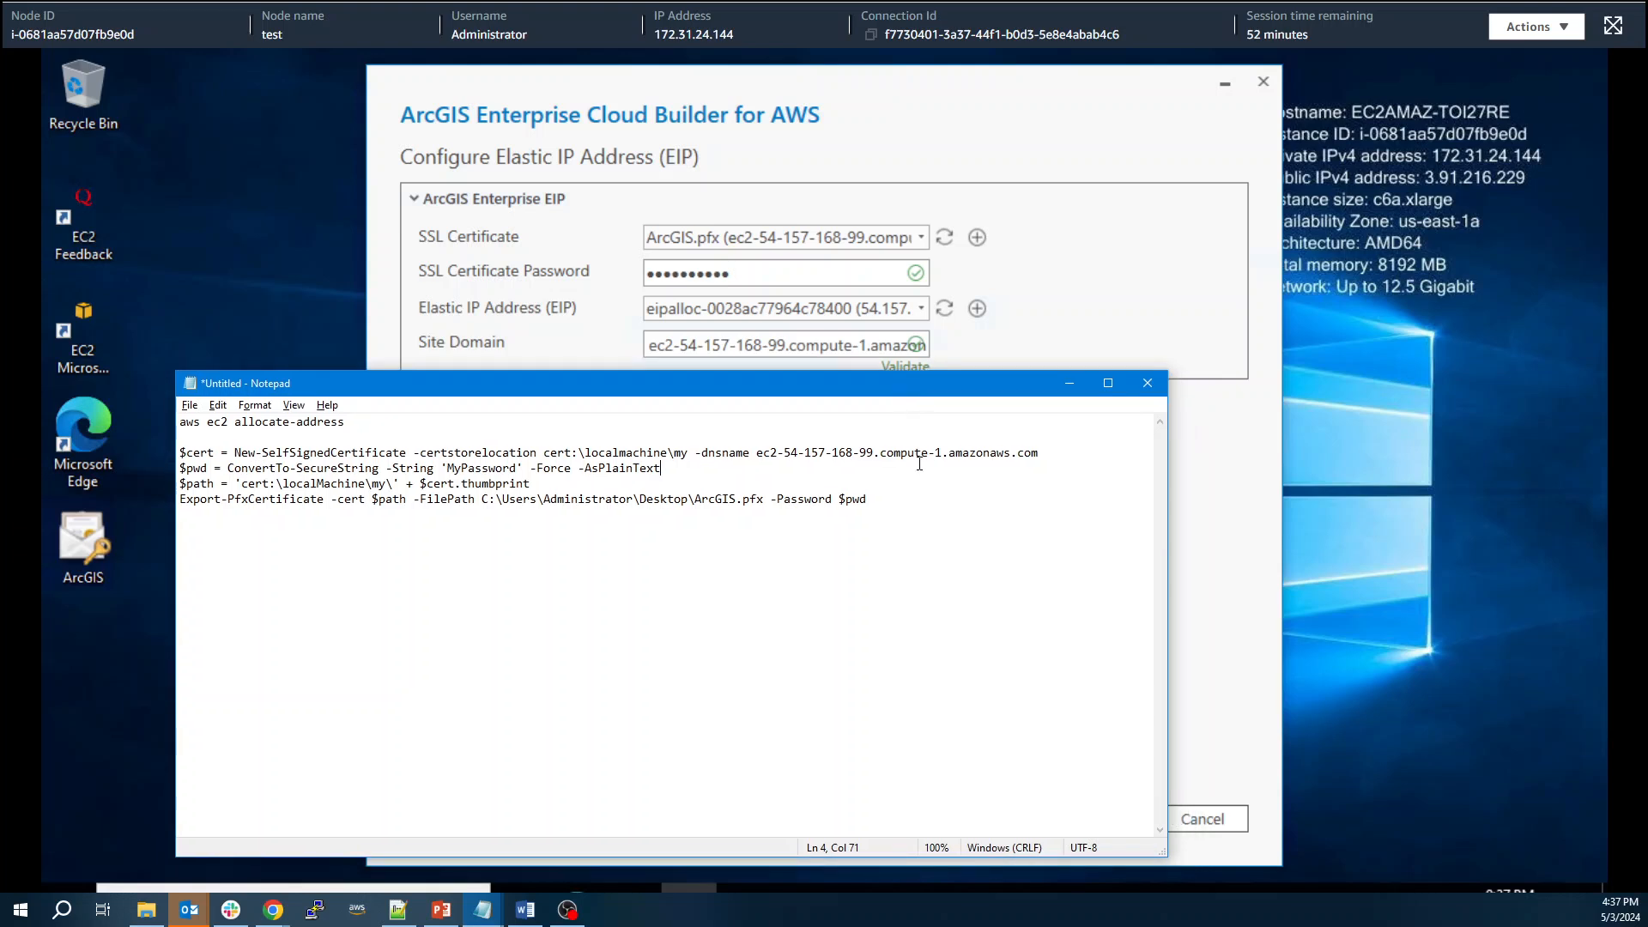
drag(757, 452, 1038, 452)
click(1043, 455)
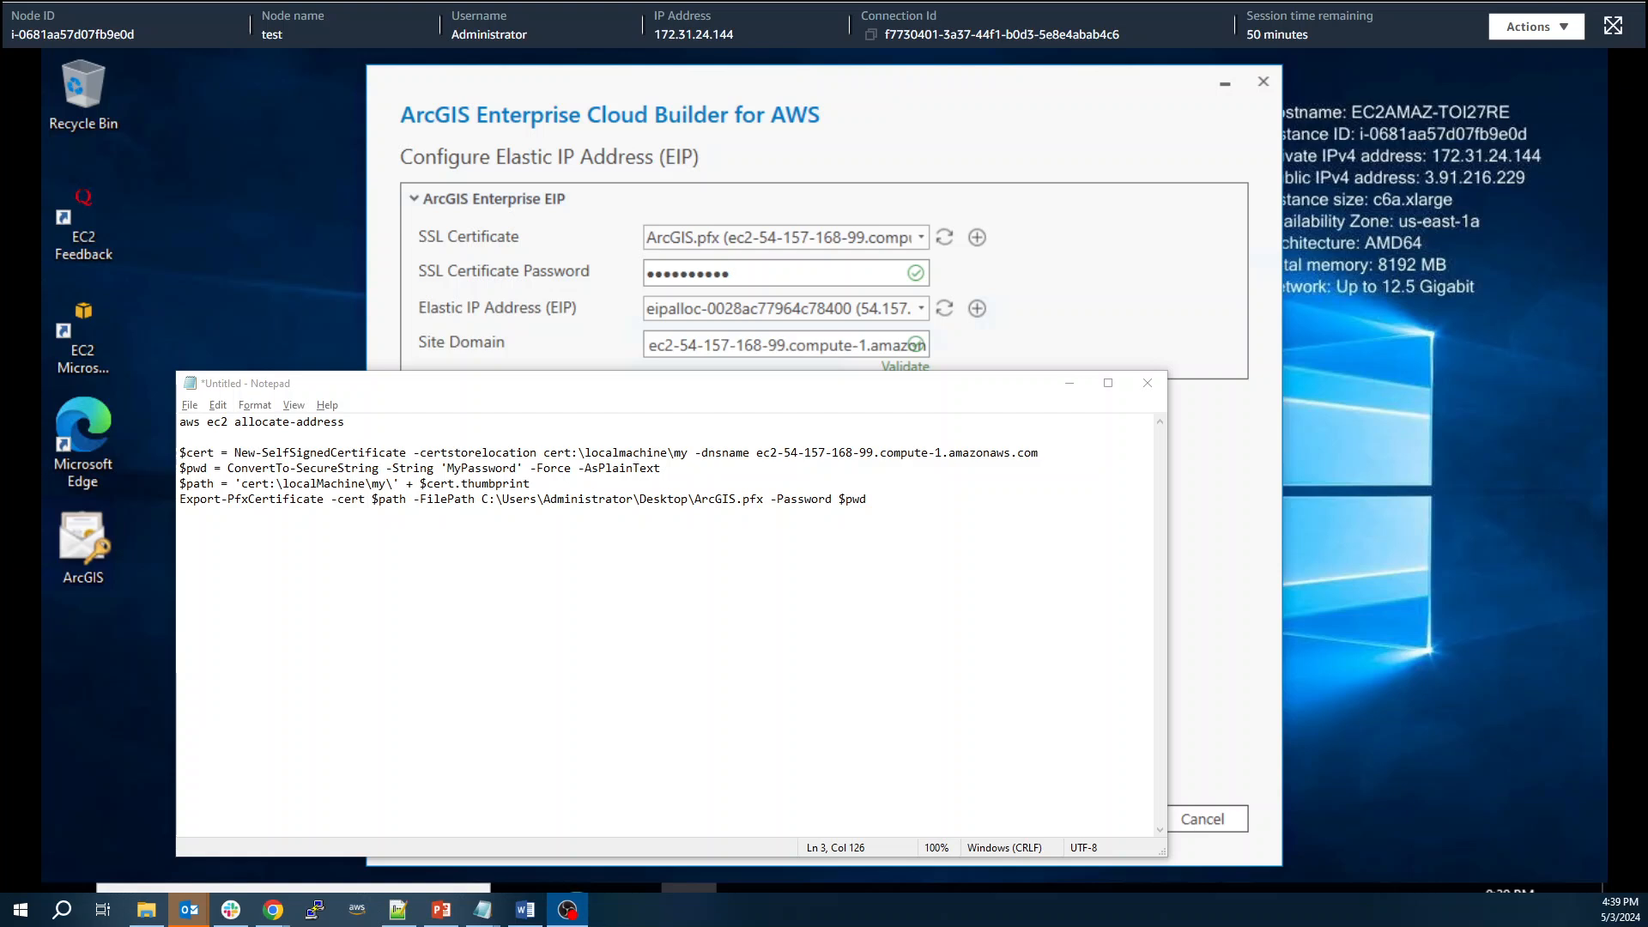
drag(914, 385, 0, 267)
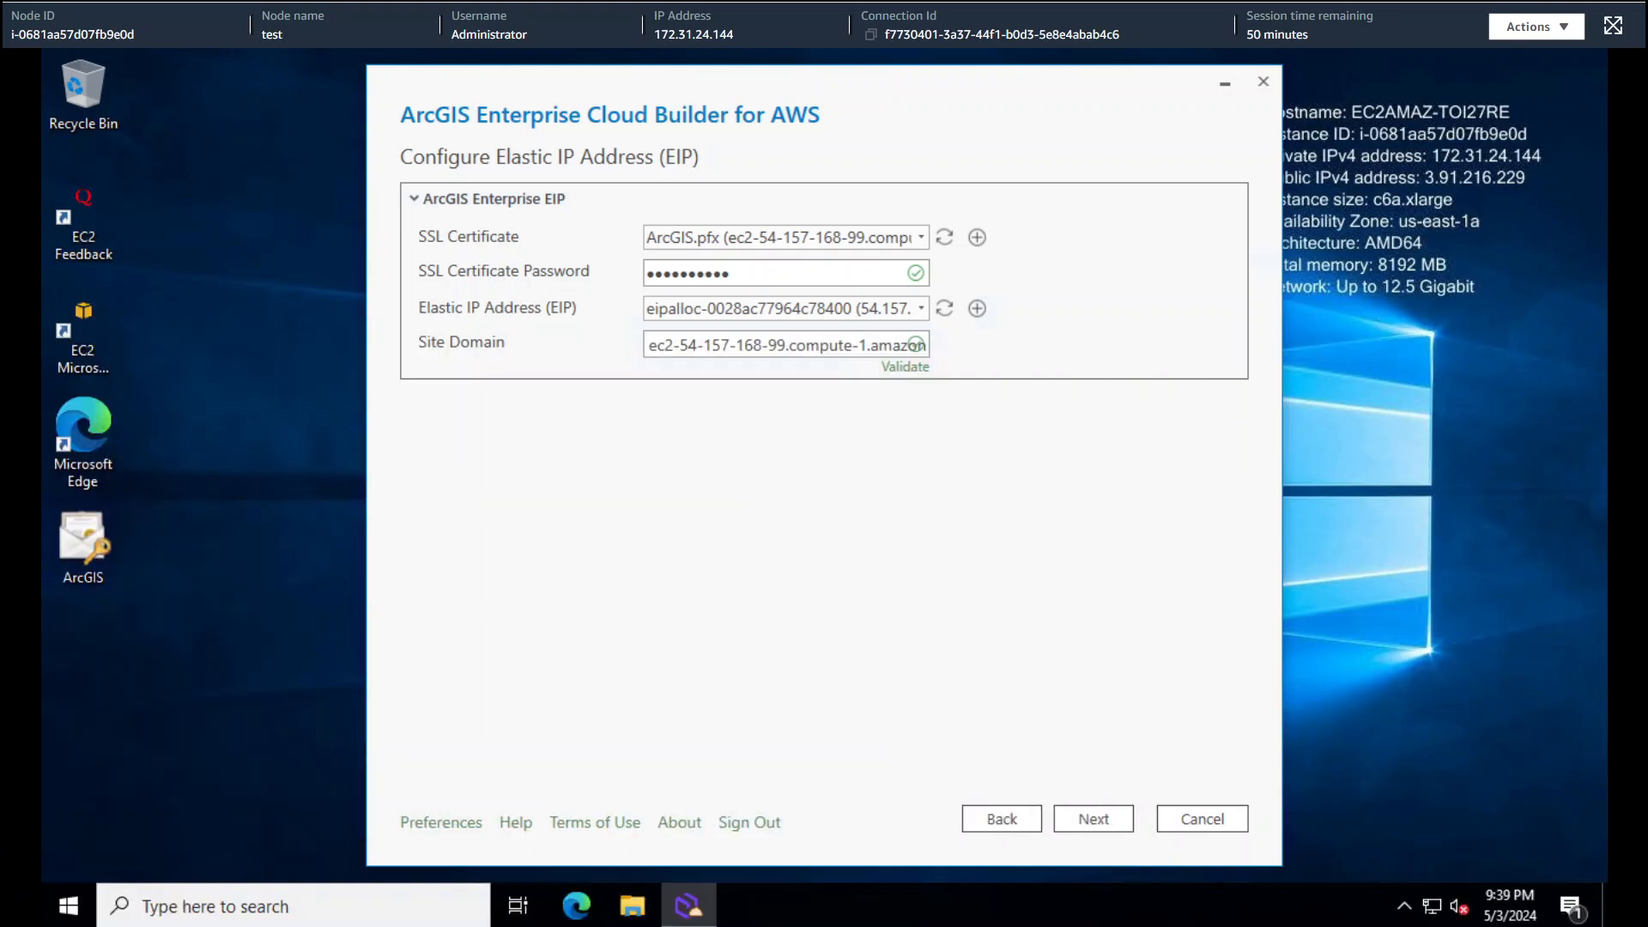
- Enter site admin user 'siteadmin' with confirmed password, plus the confirmed arcgis service account password
click(1115, 812)
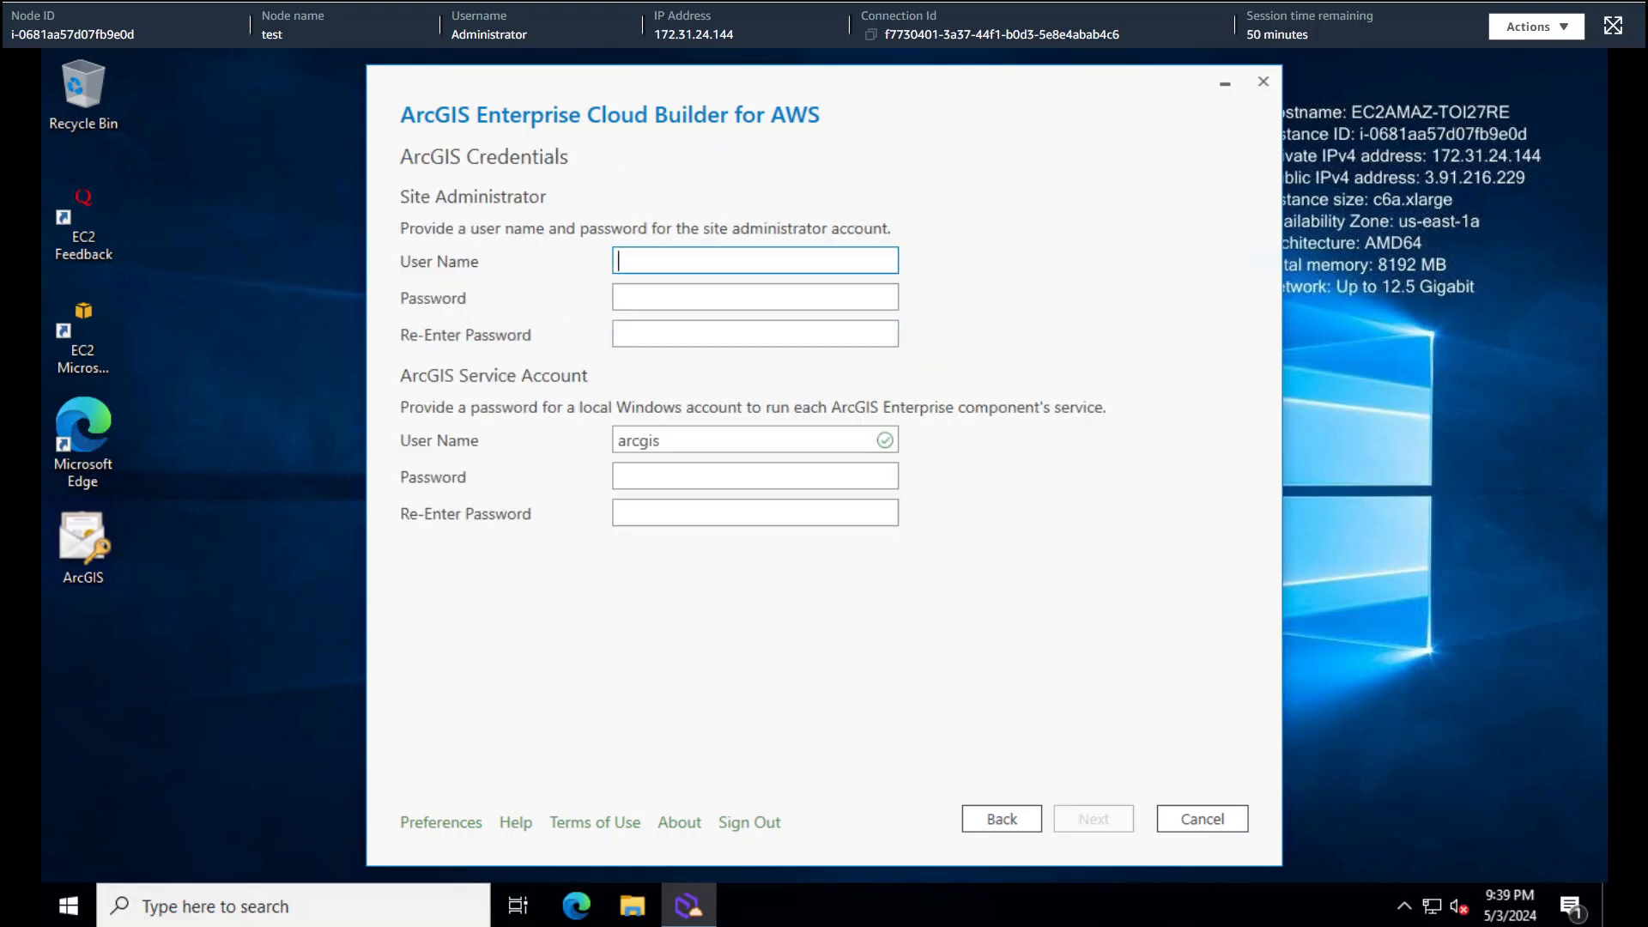
click(669, 260)
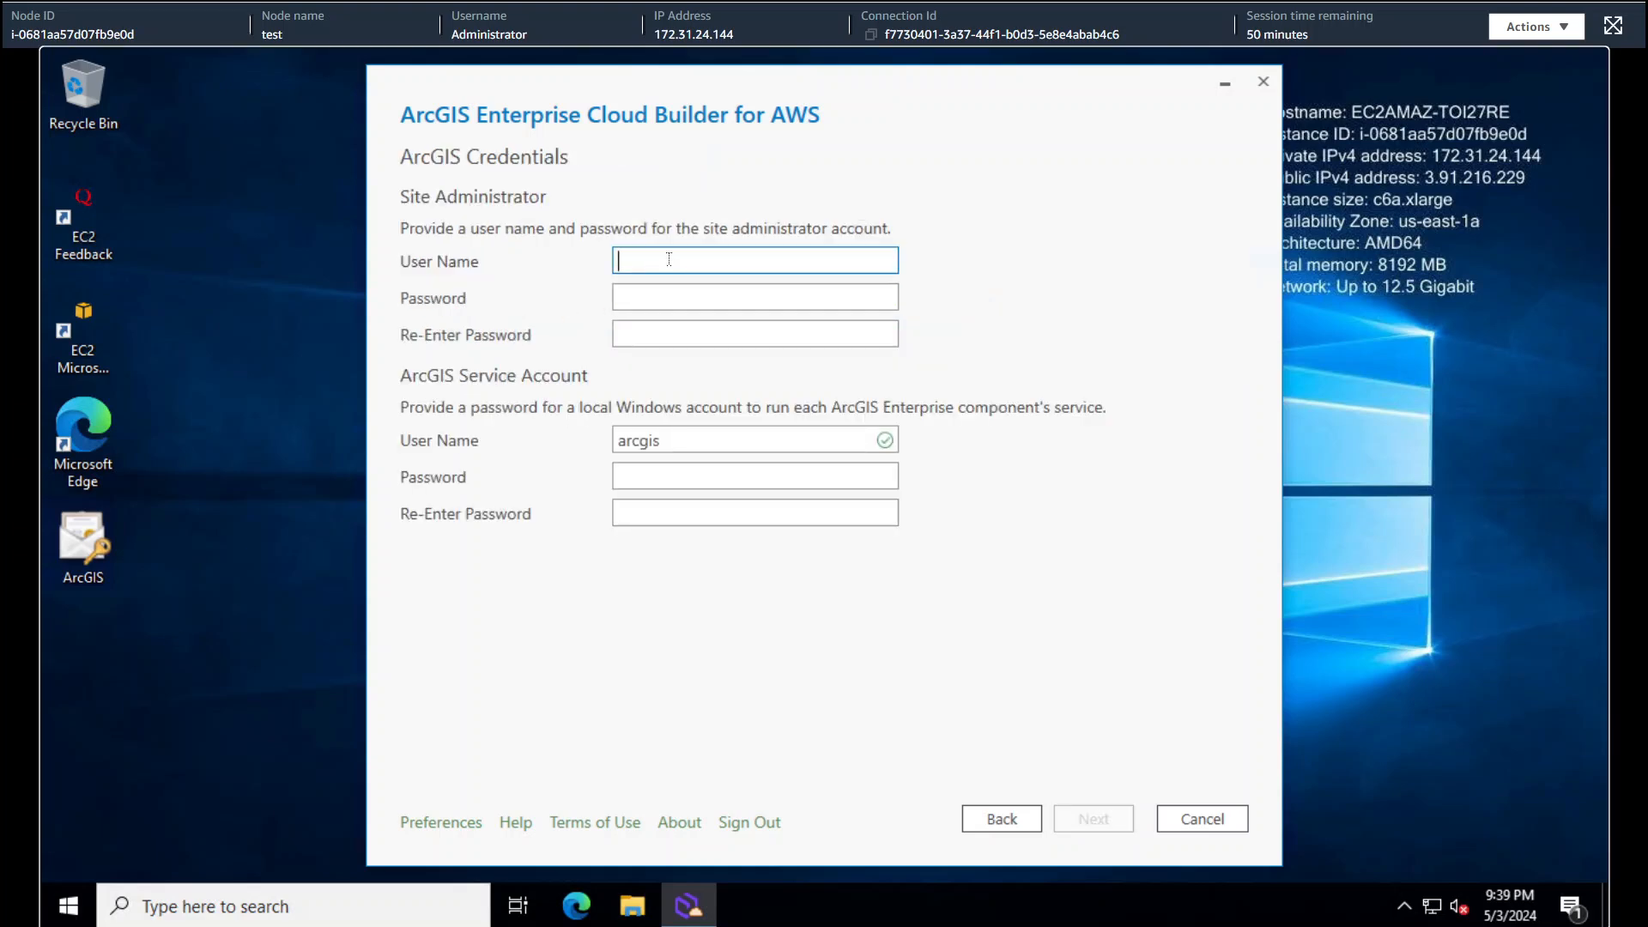
text(siteadmin)
key(Tab)
text(*************)
key(Tab)
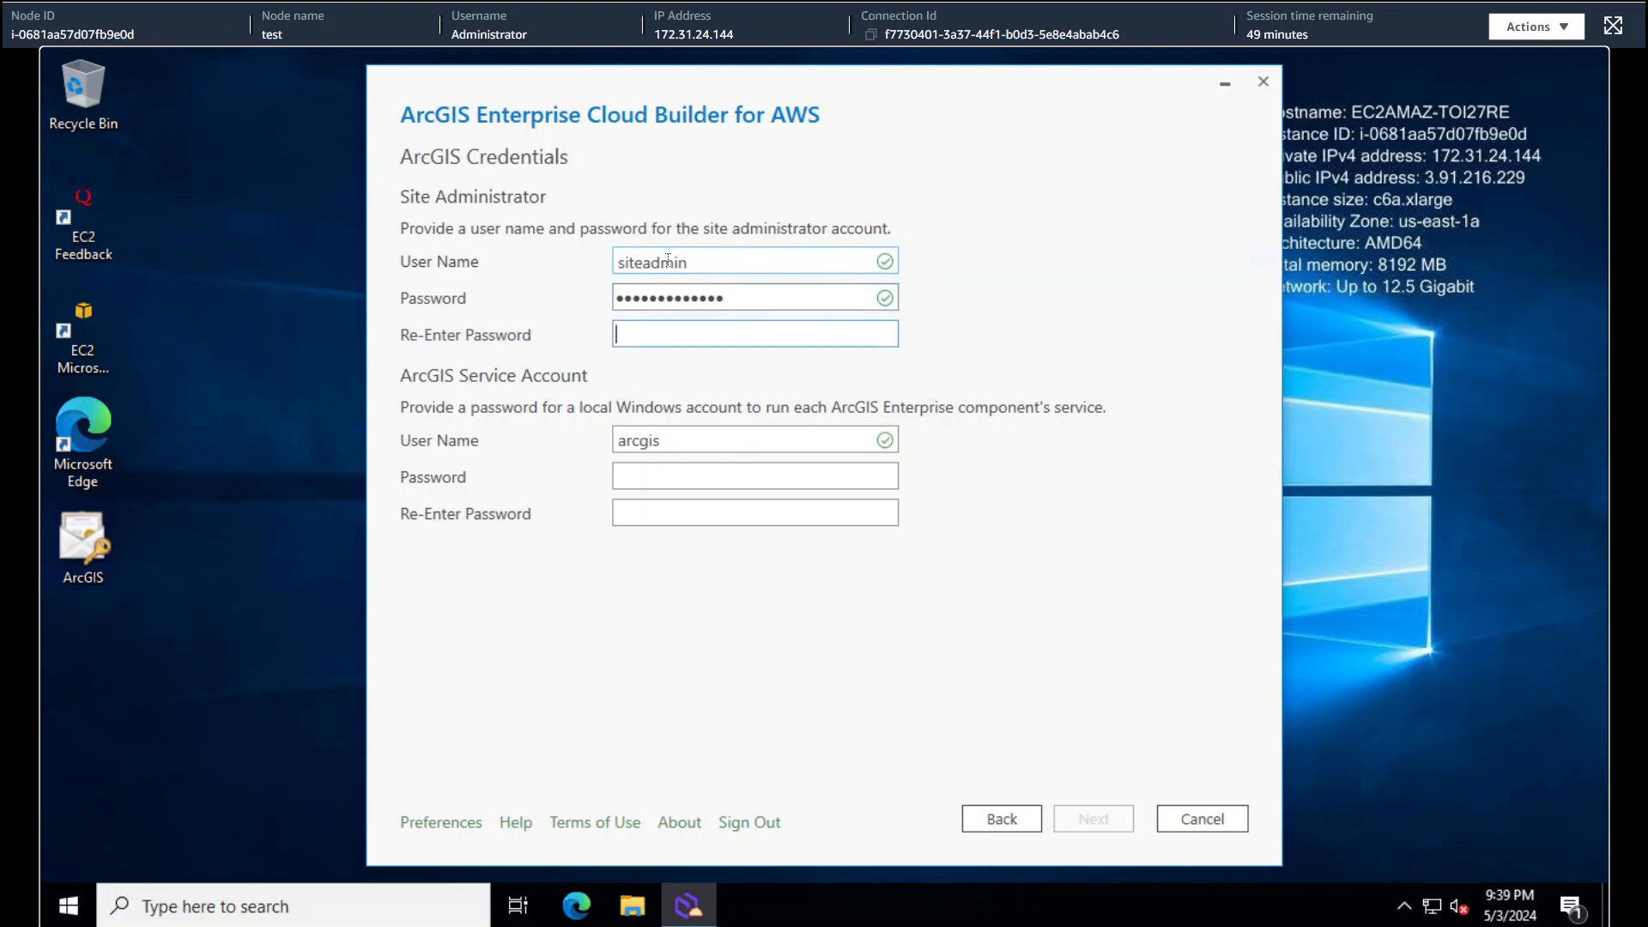
text(*********)
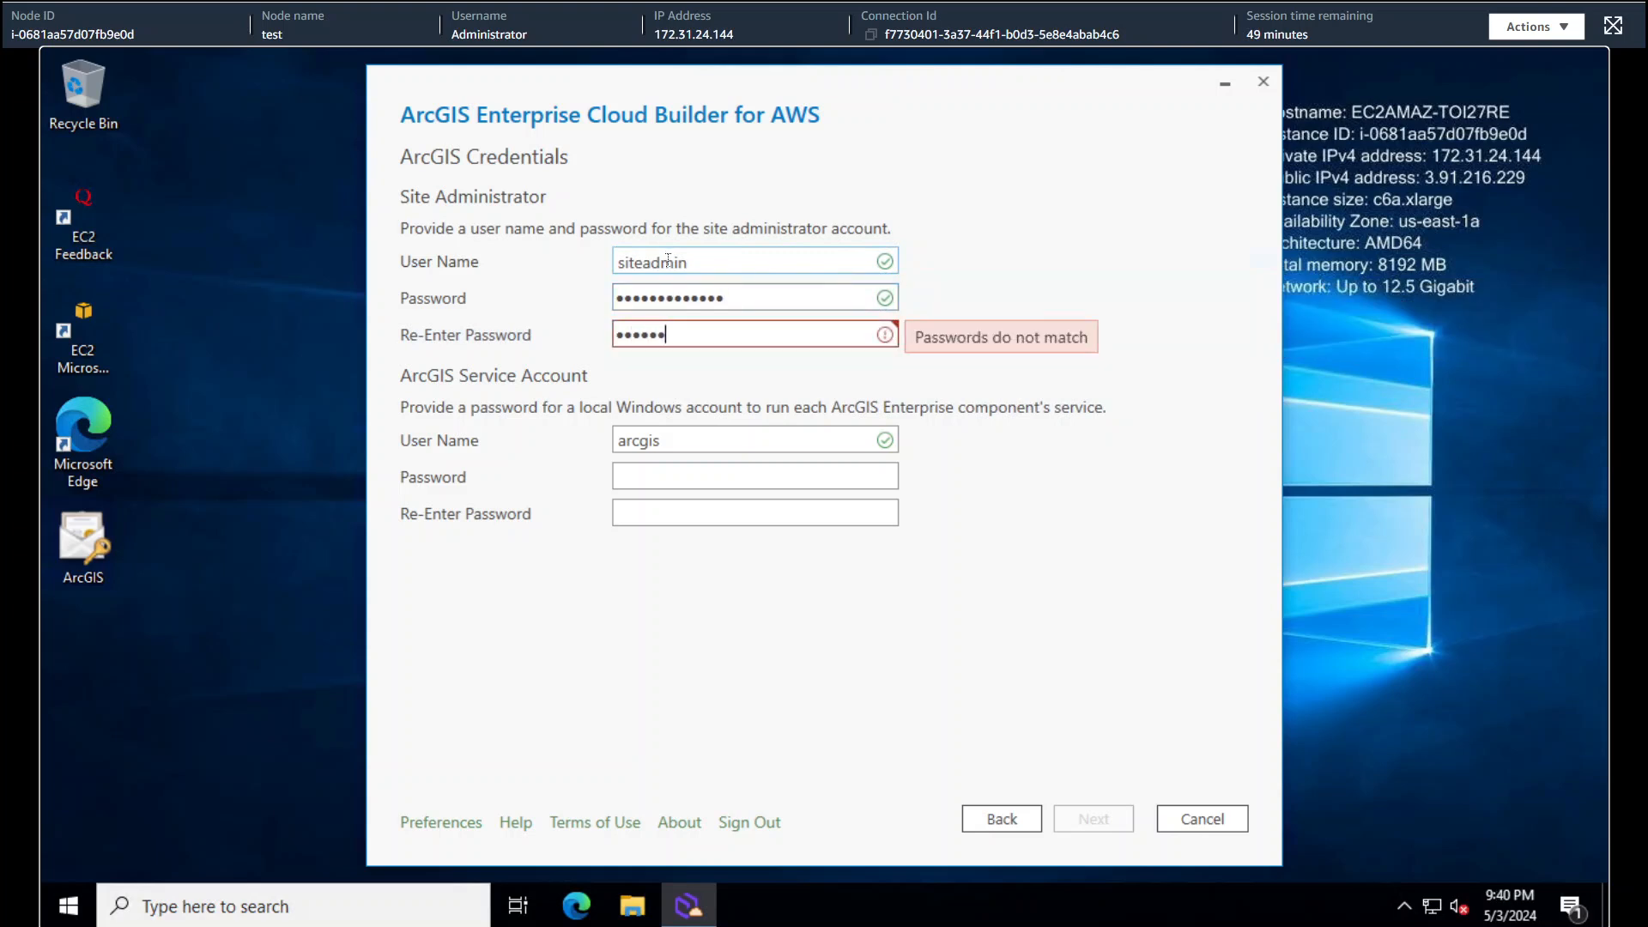
text(****)
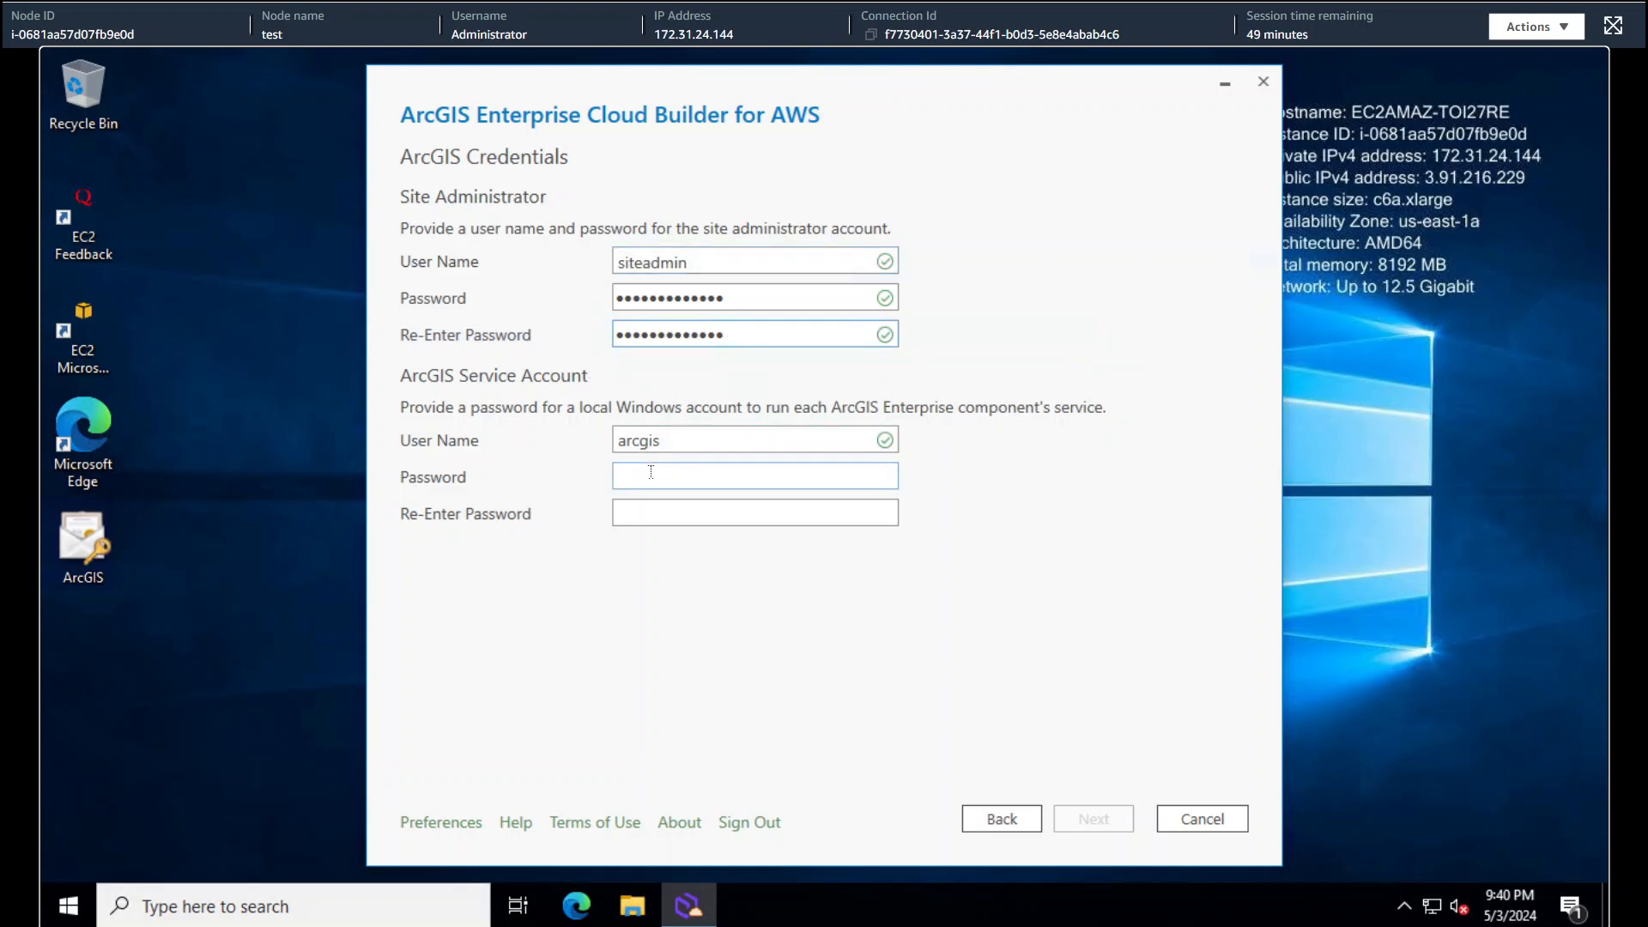
text(***********)
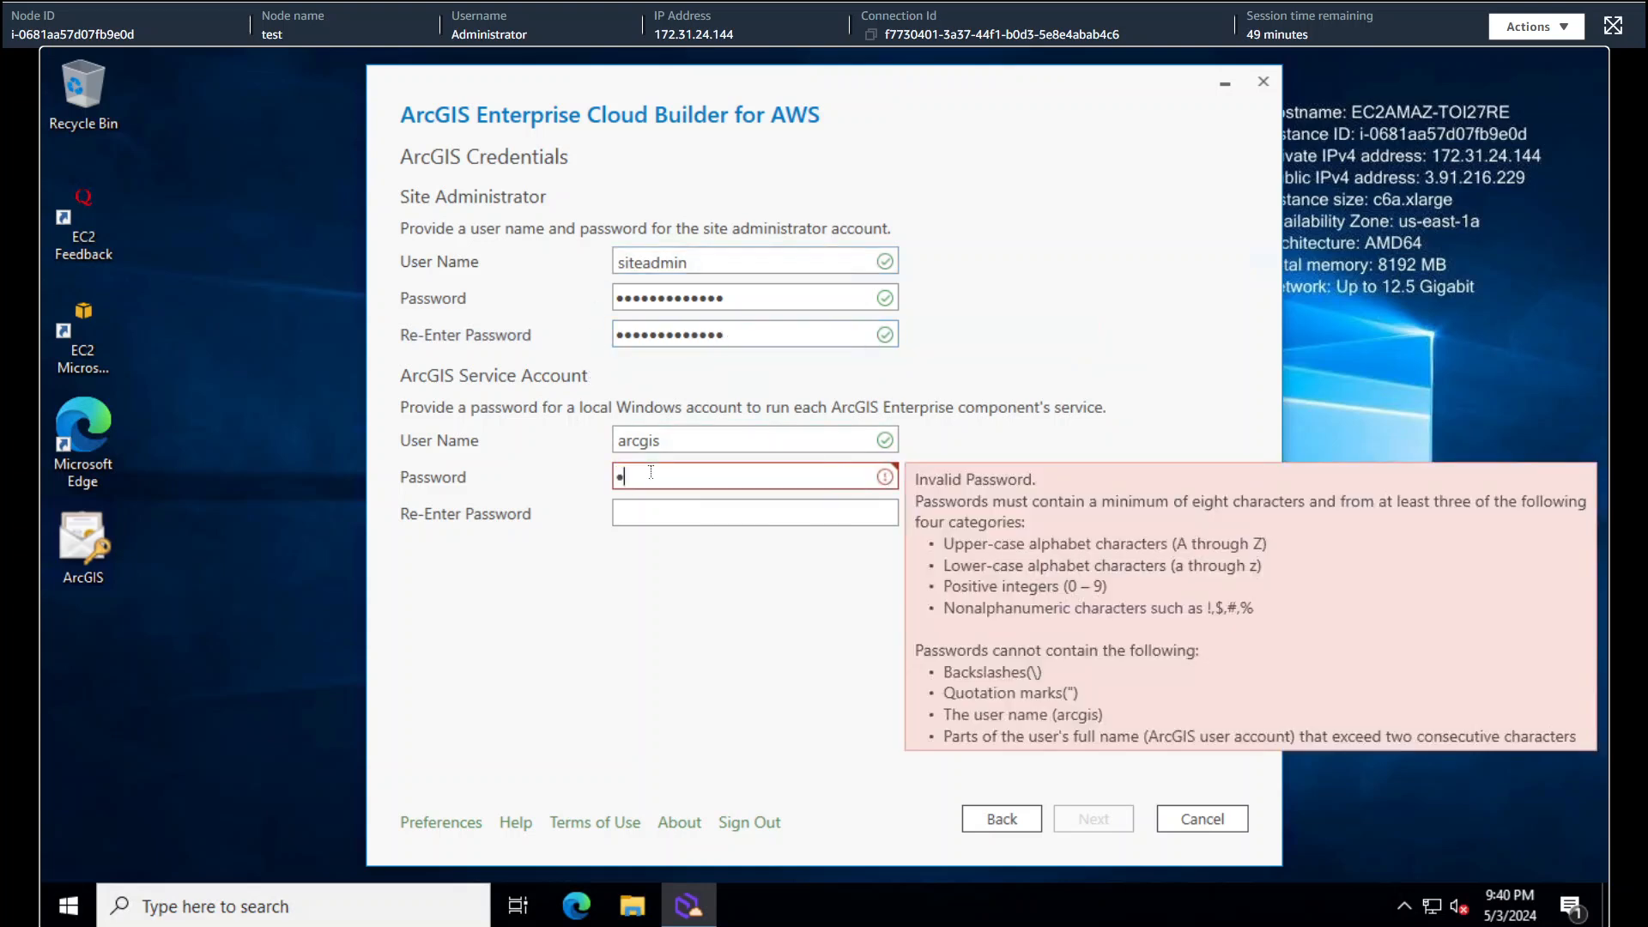
text(**)
key(Tab)
text(*************)
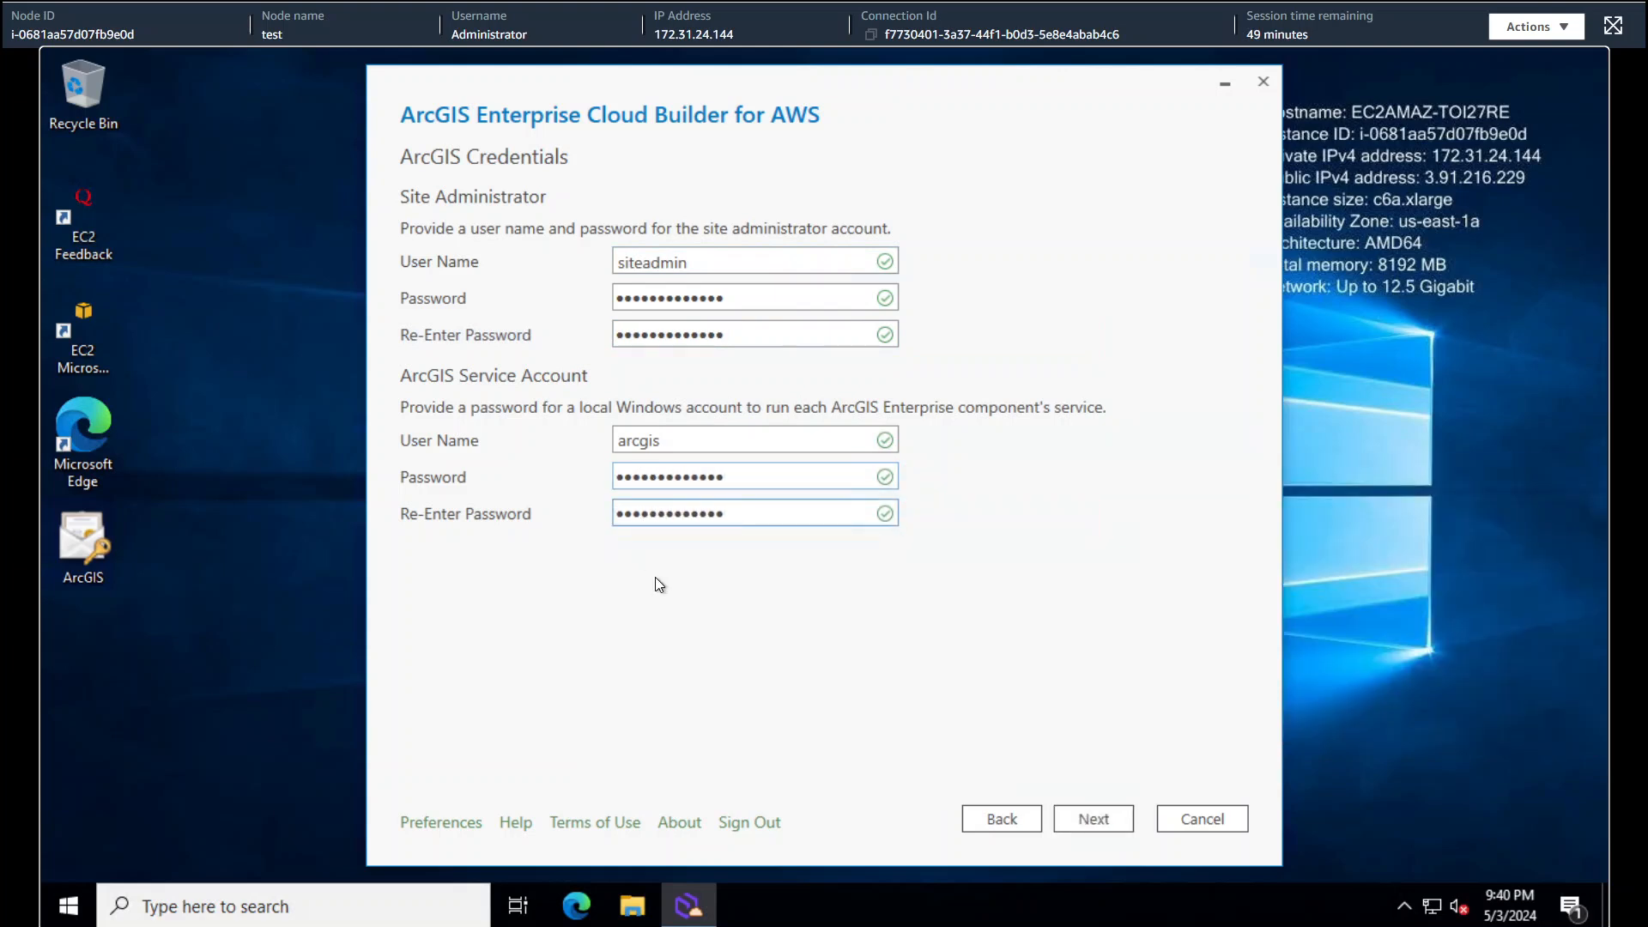
click(1114, 817)
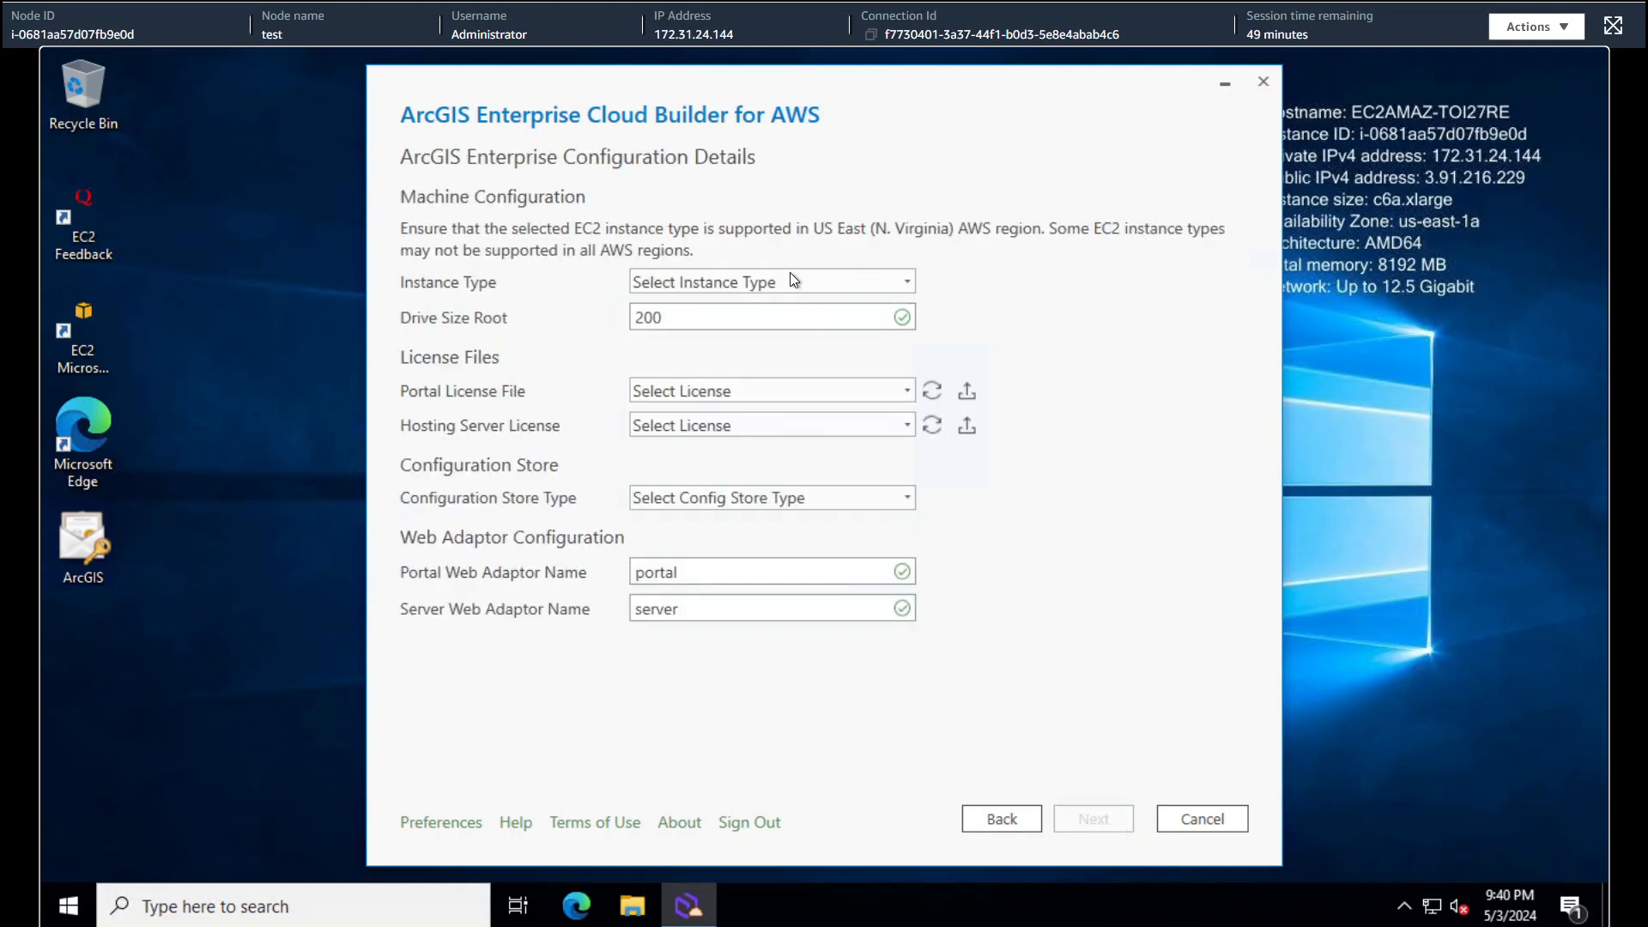
- Pick m5.2xlarge from the Instance Type list
click(835, 281)
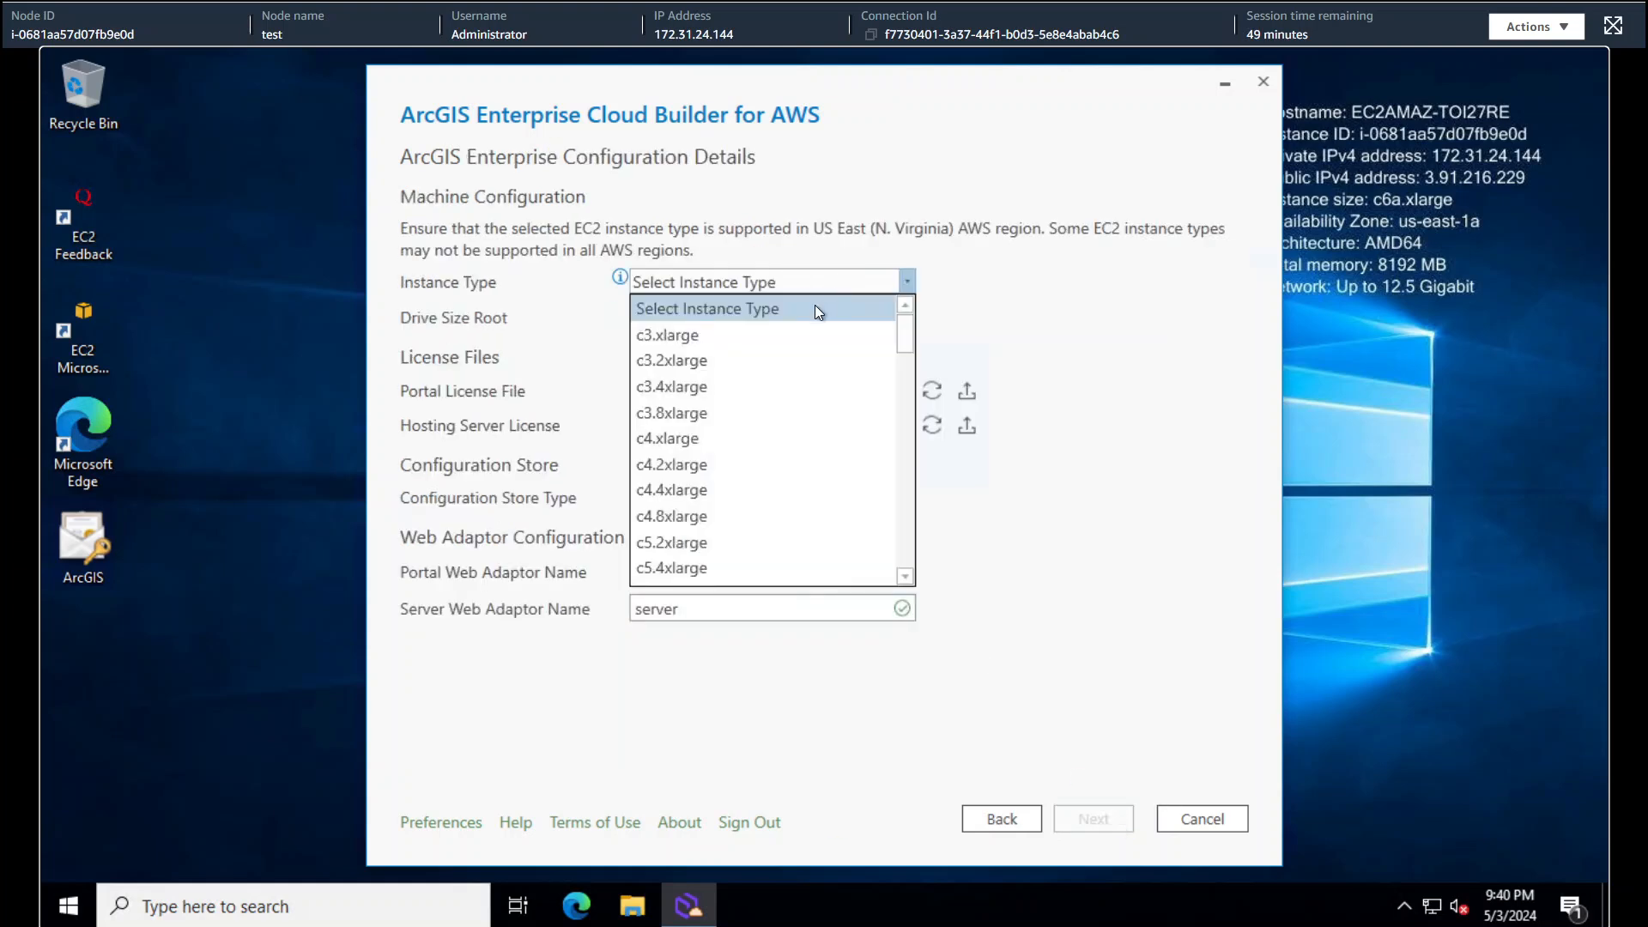
scroll(765, 455, down, 2)
scroll(766, 456, down, 6)
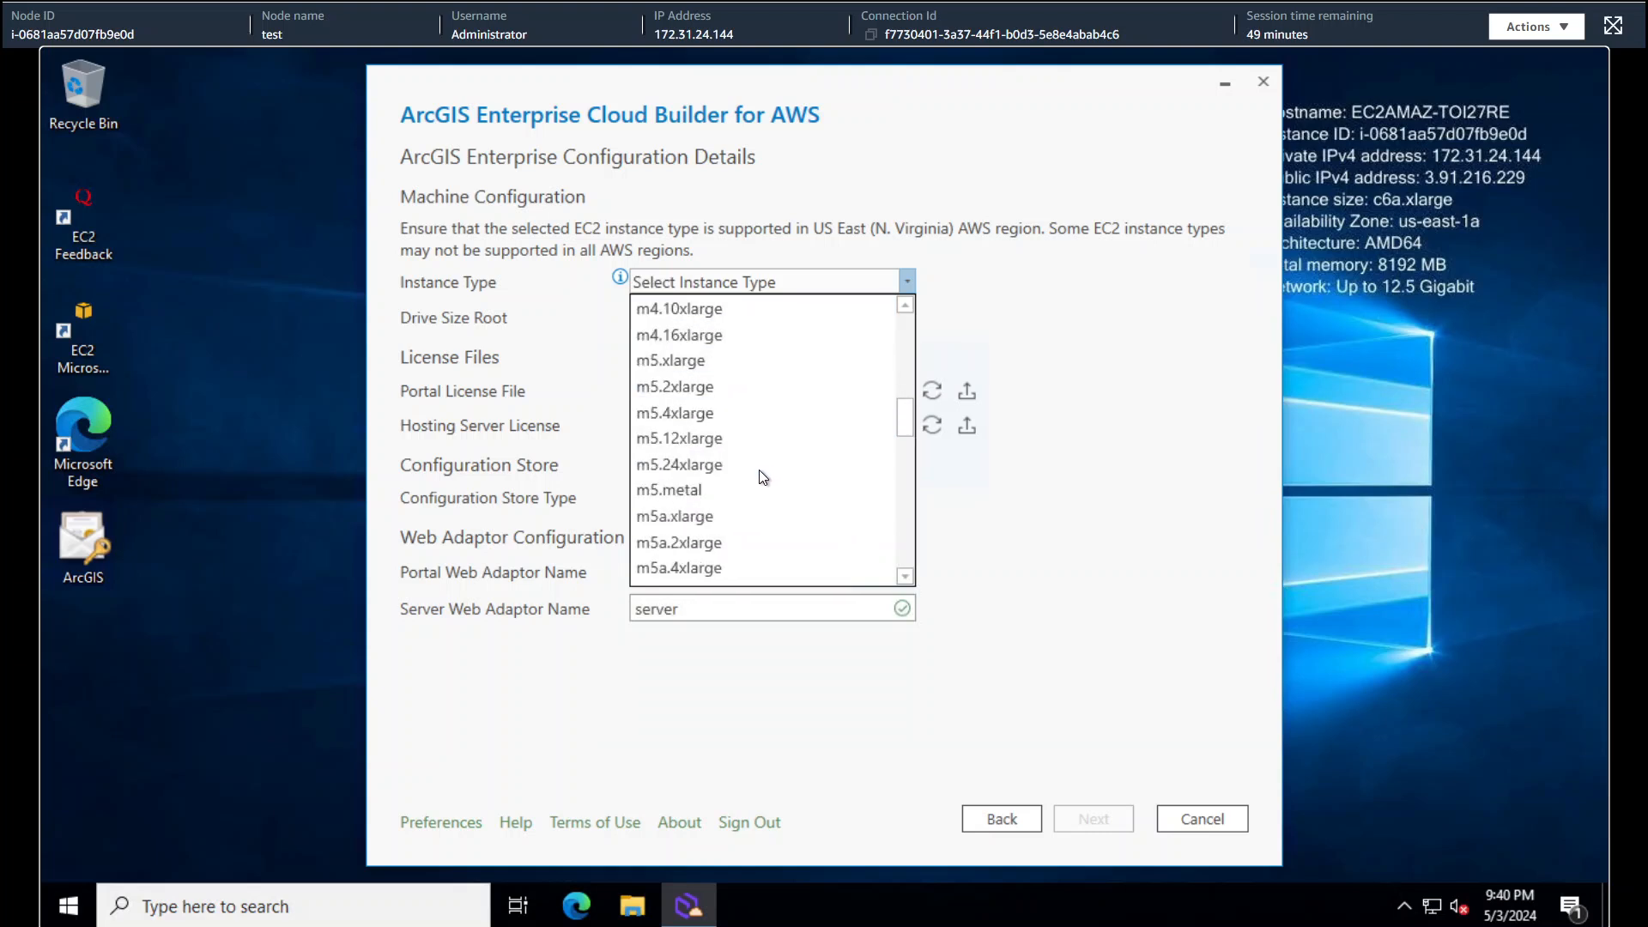
scroll(747, 463, up, 2)
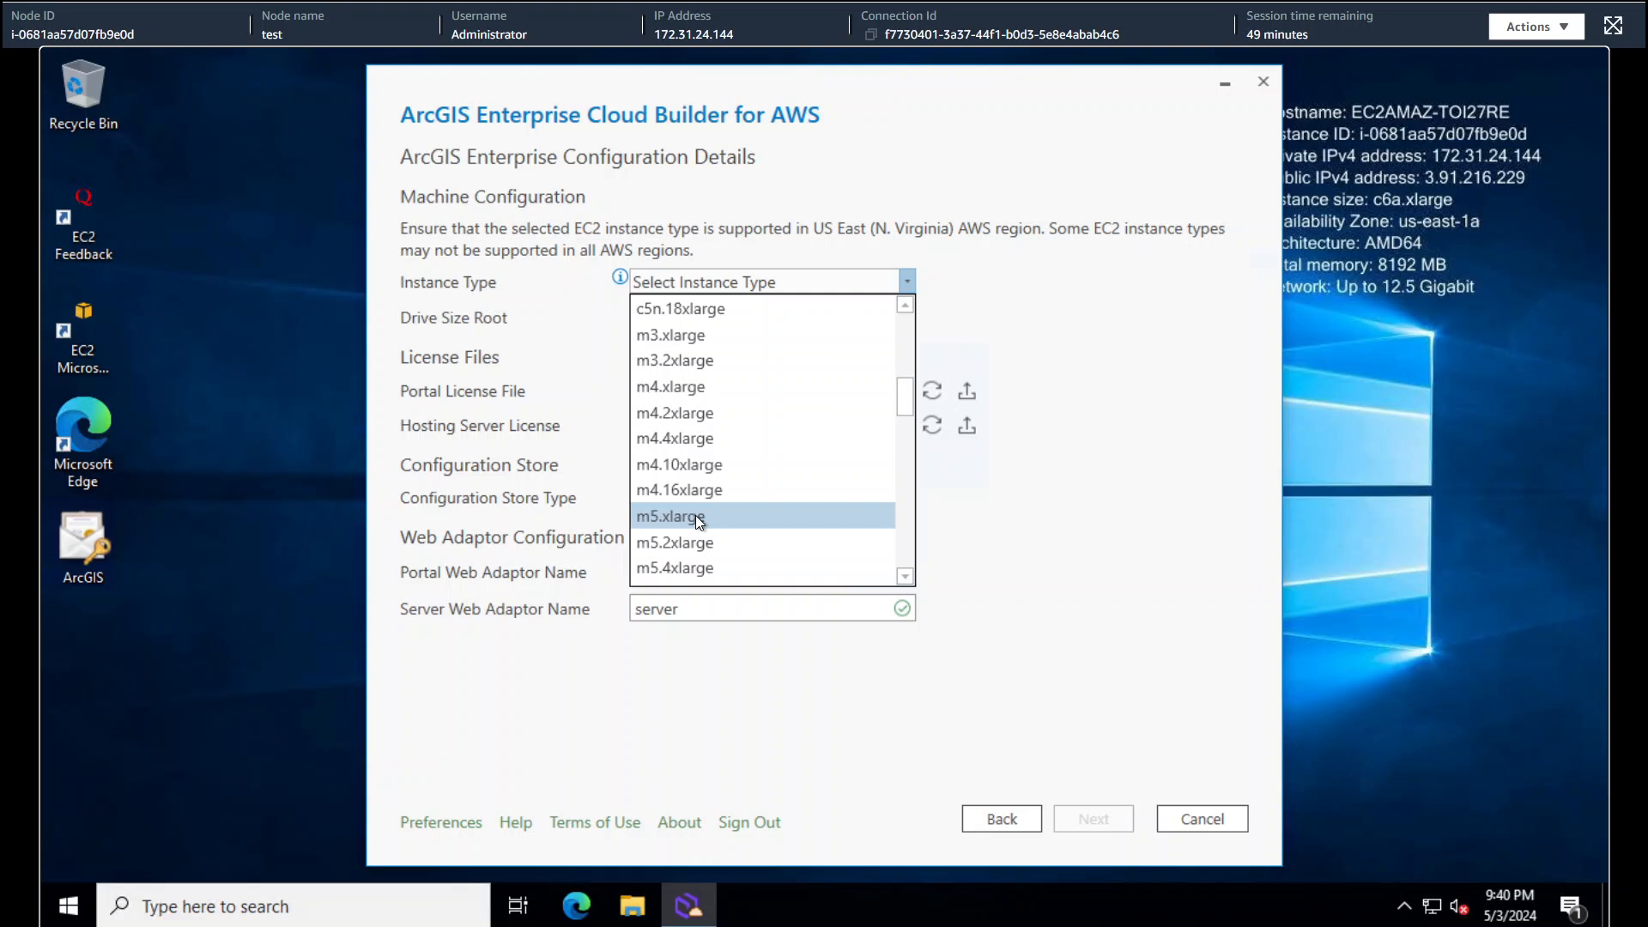
scroll(695, 515, down, 1)
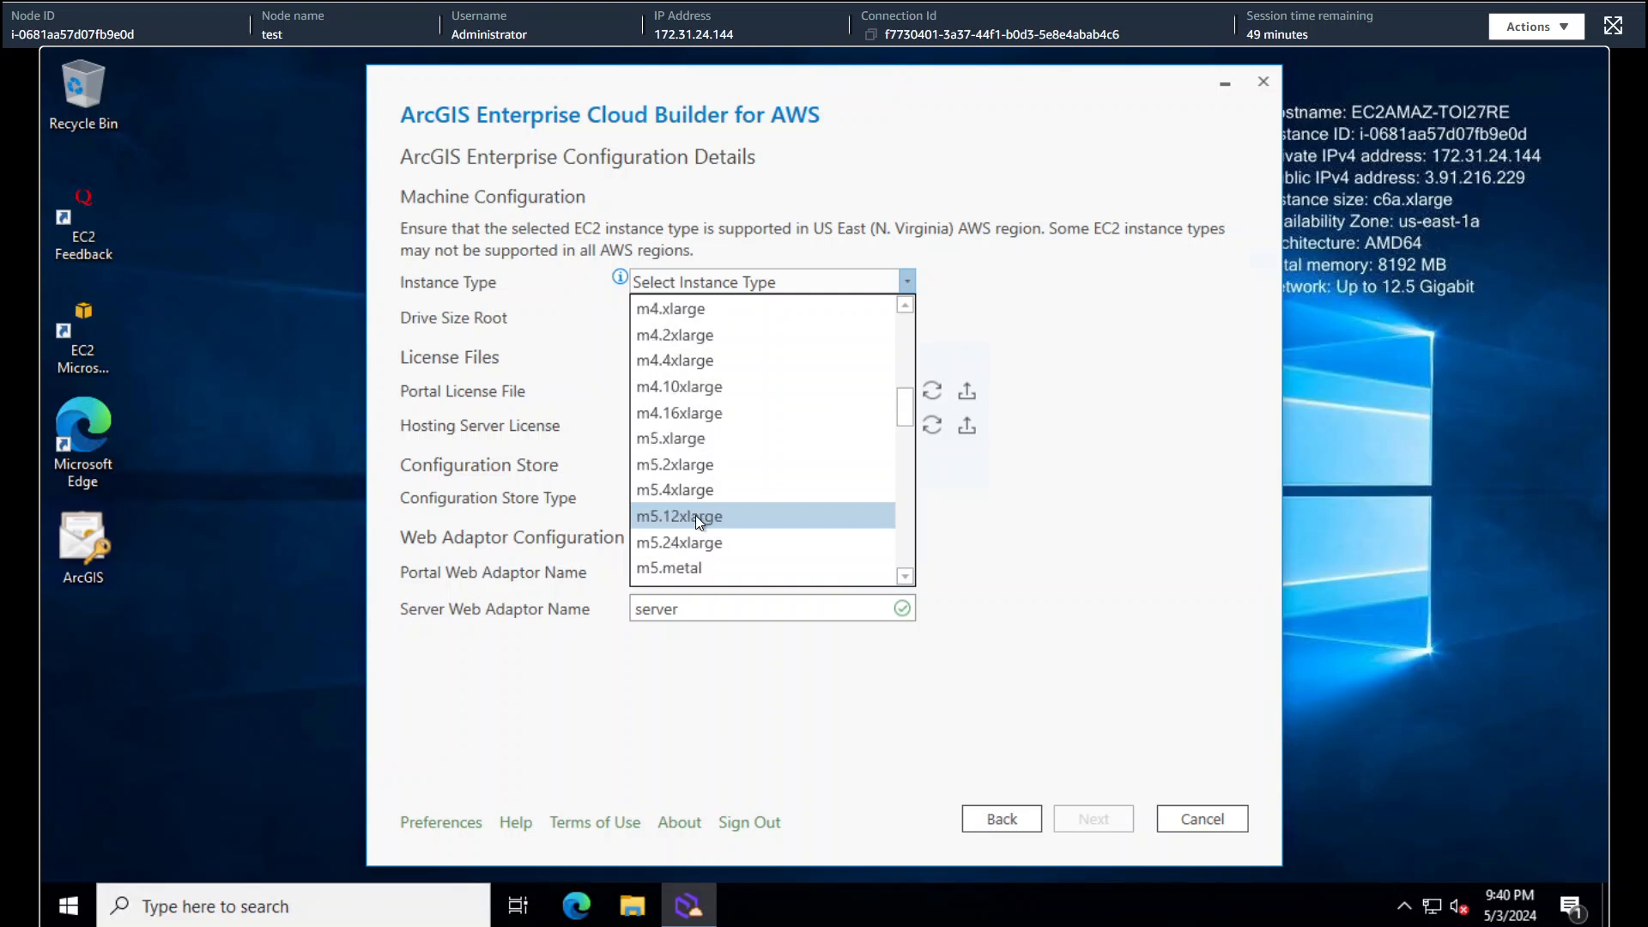
click(708, 468)
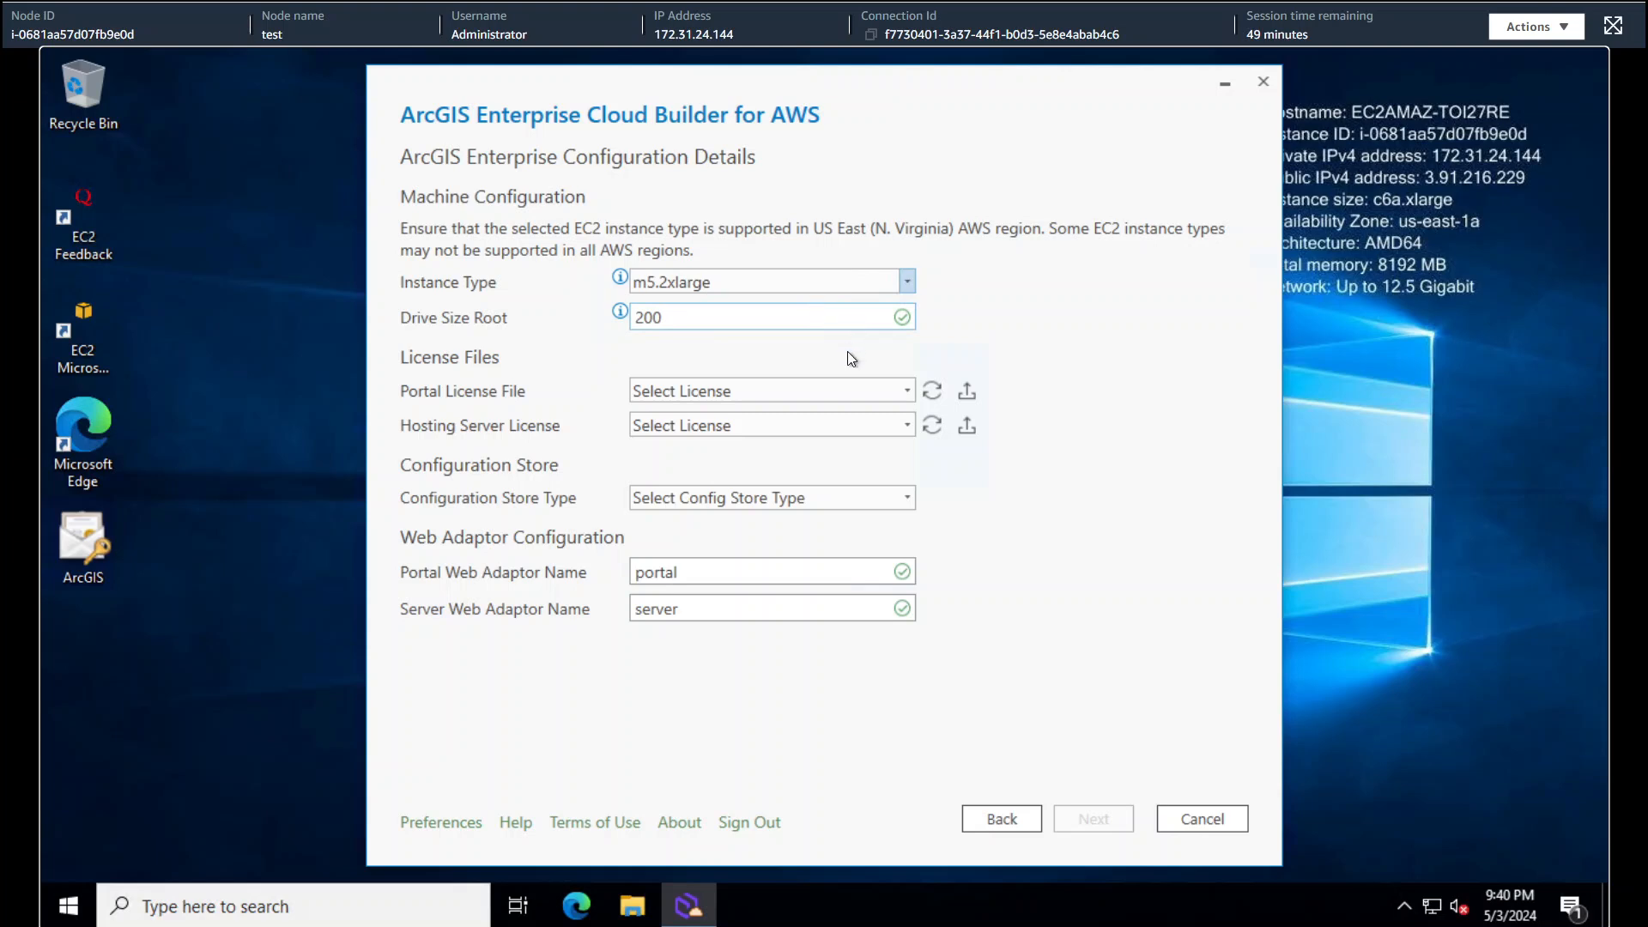
- Change the root drive size from 200 to 300
click(632, 319)
key(Delete)
text(3)
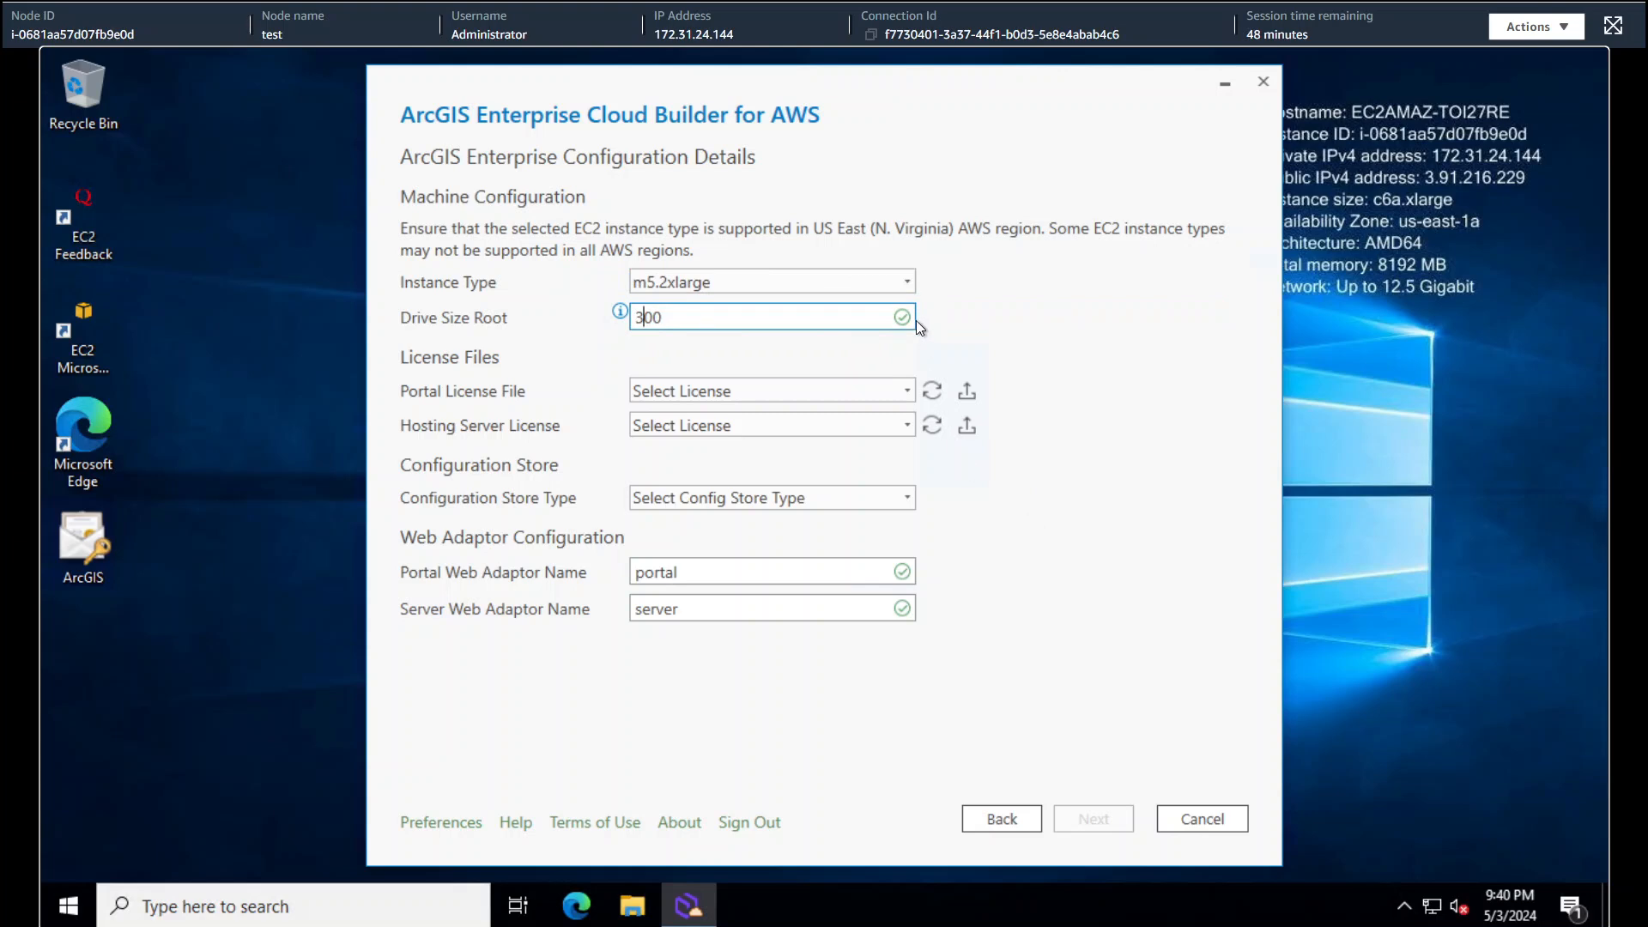
- Choose the Portal license, Creator user type, GIS Server Advanced license and File System config store
click(903, 391)
click(834, 442)
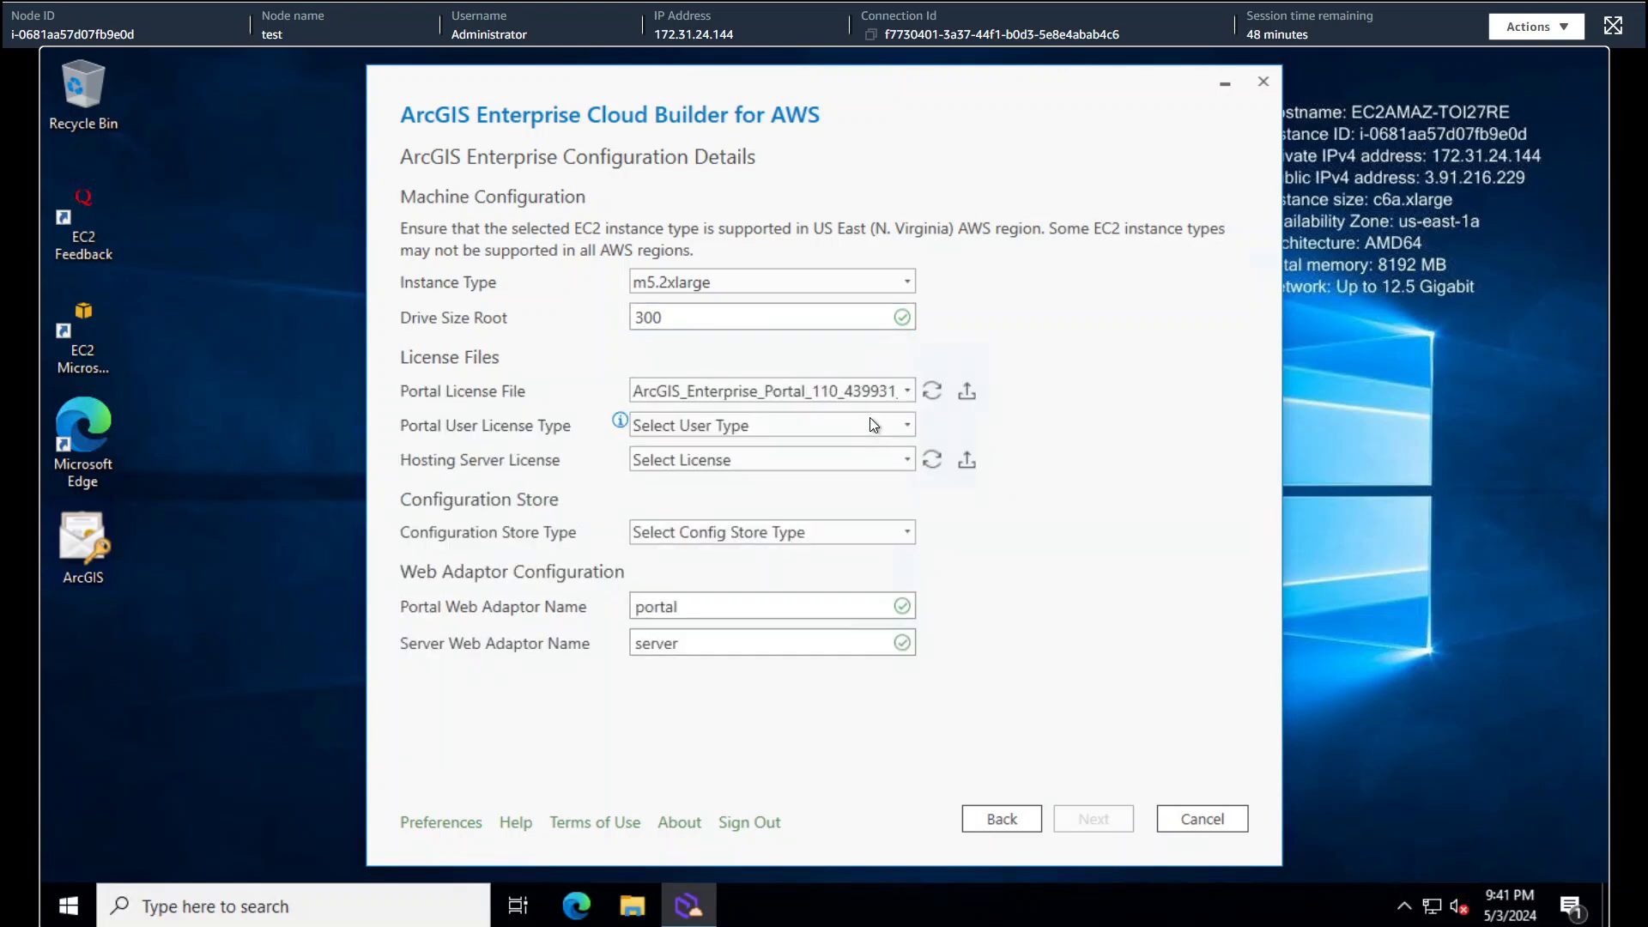
click(907, 424)
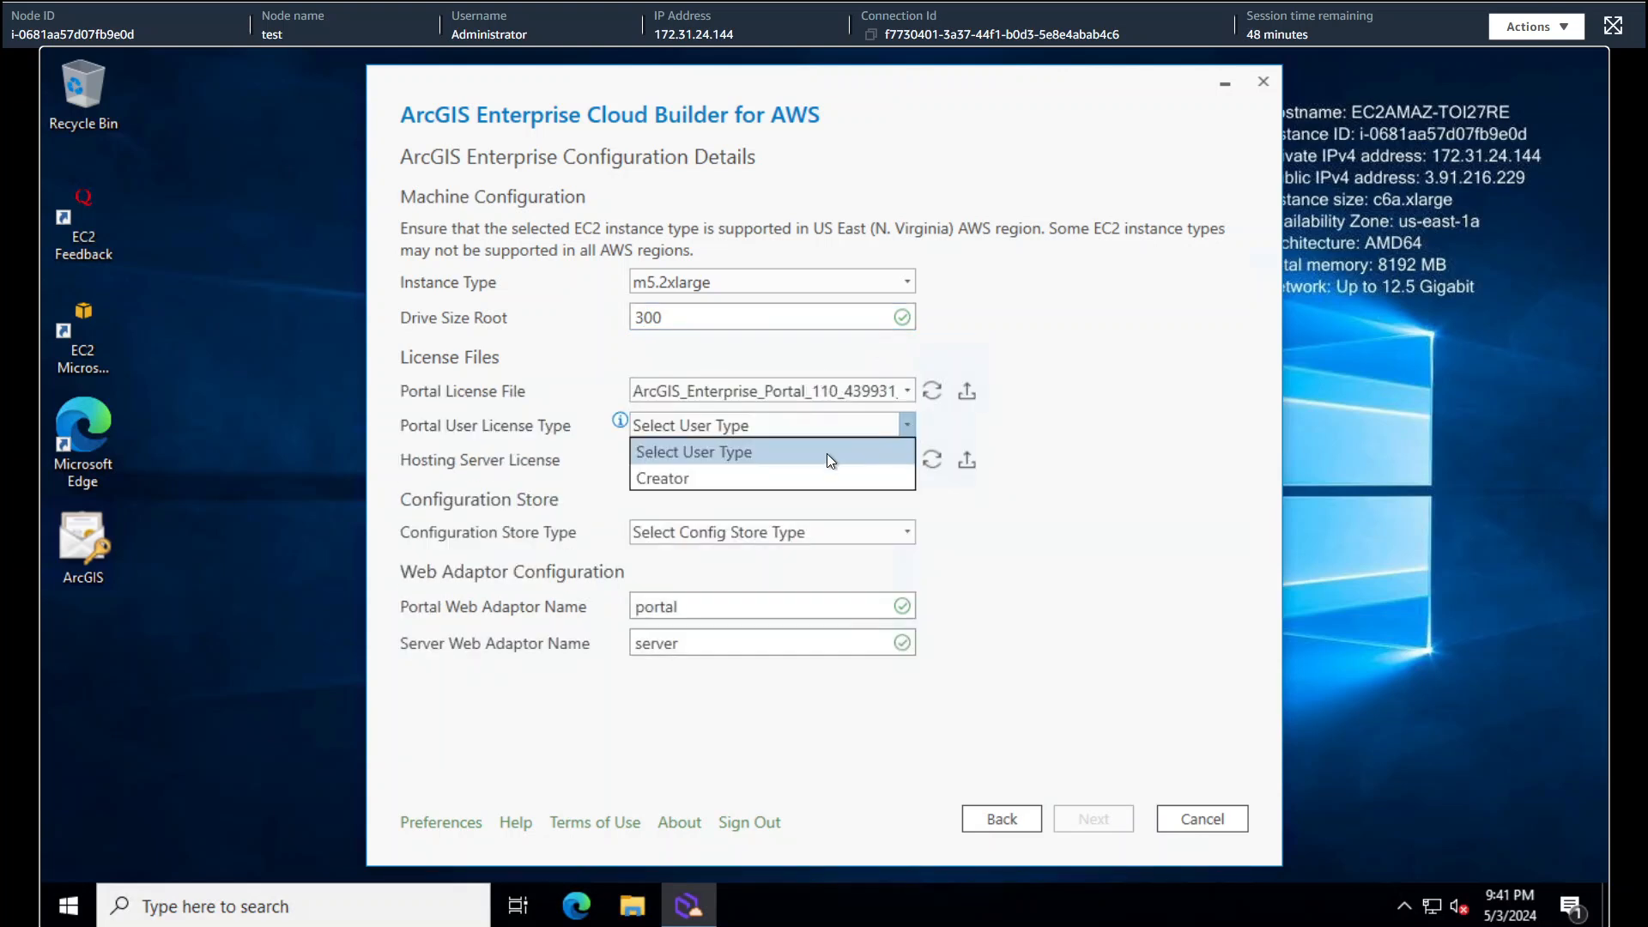
click(818, 472)
click(906, 460)
click(826, 503)
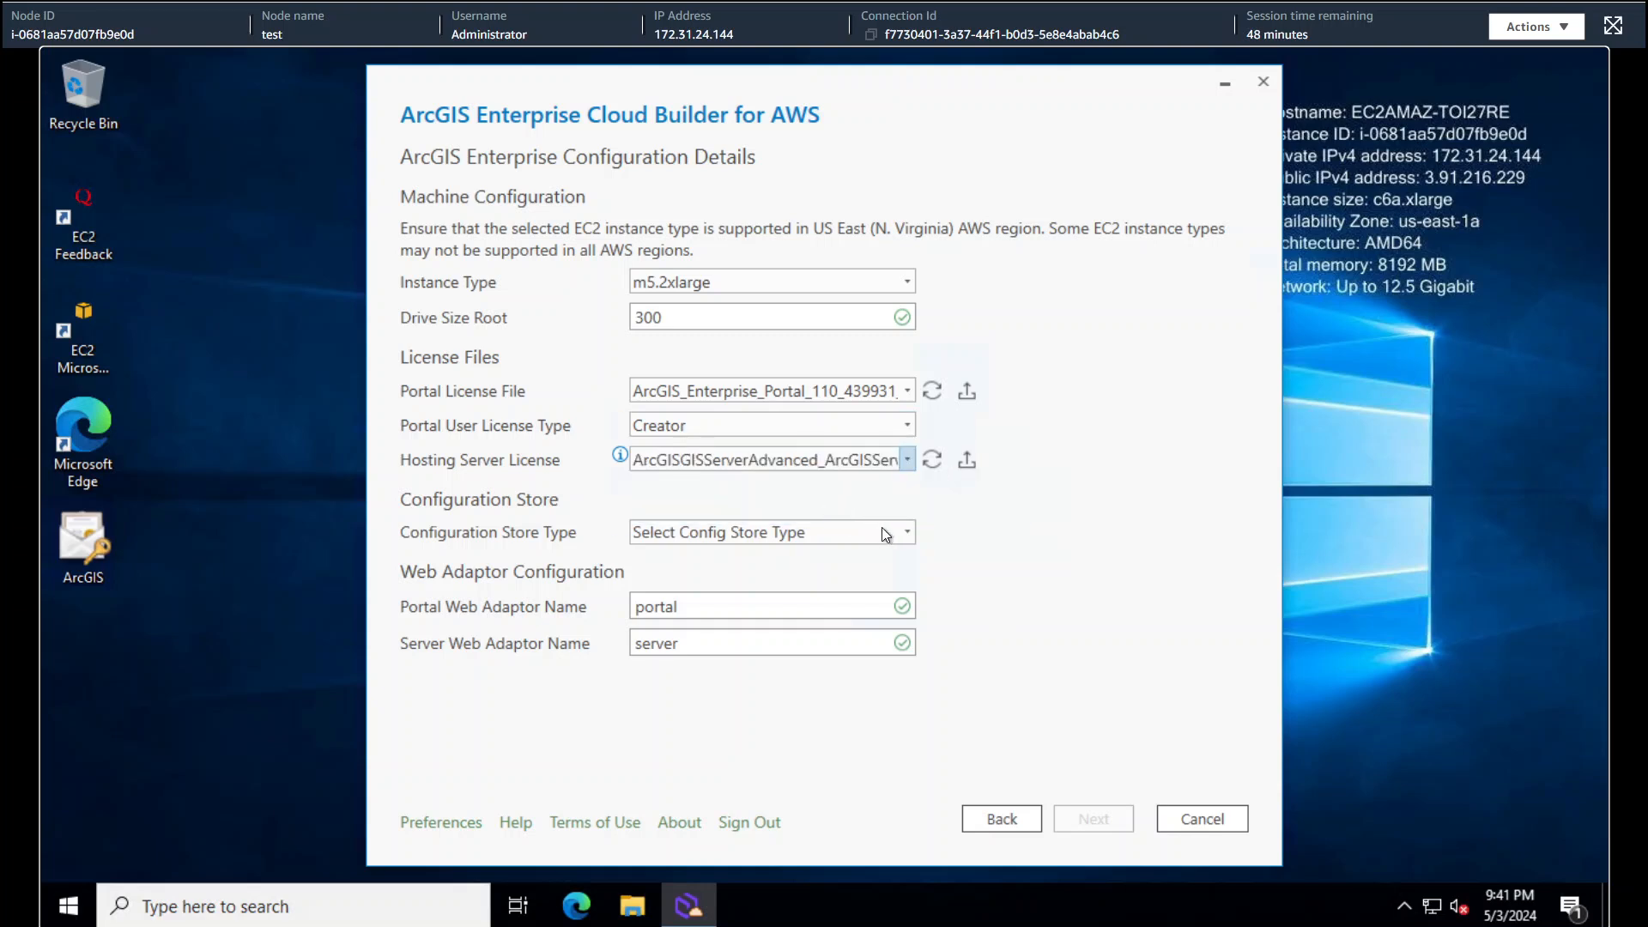
click(907, 531)
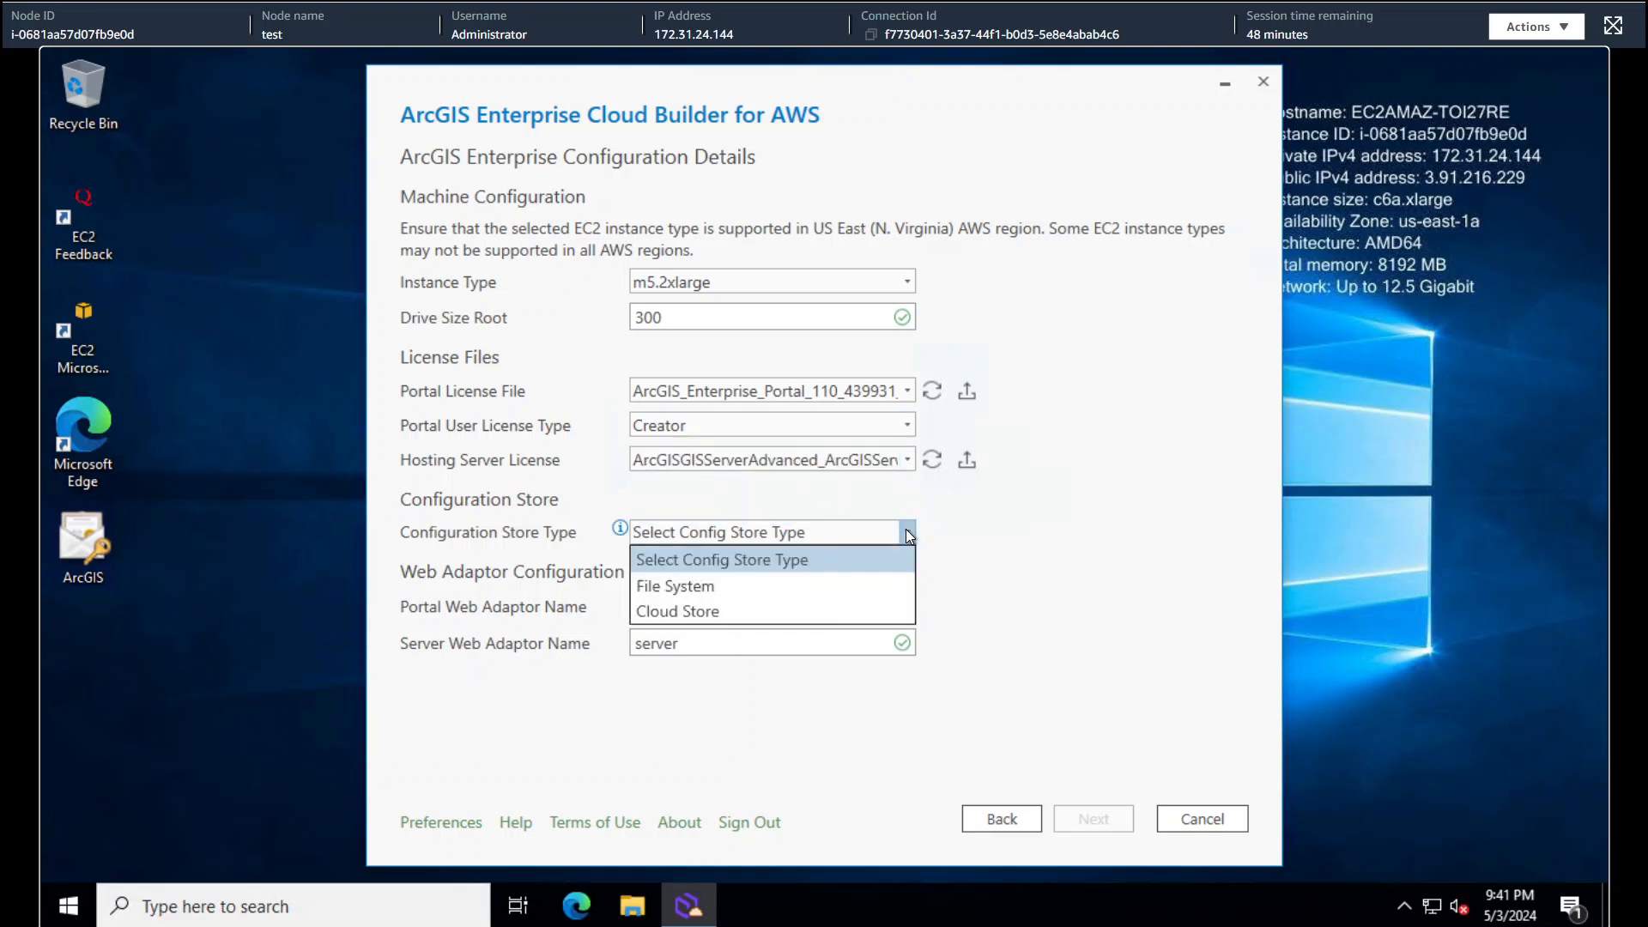
click(801, 592)
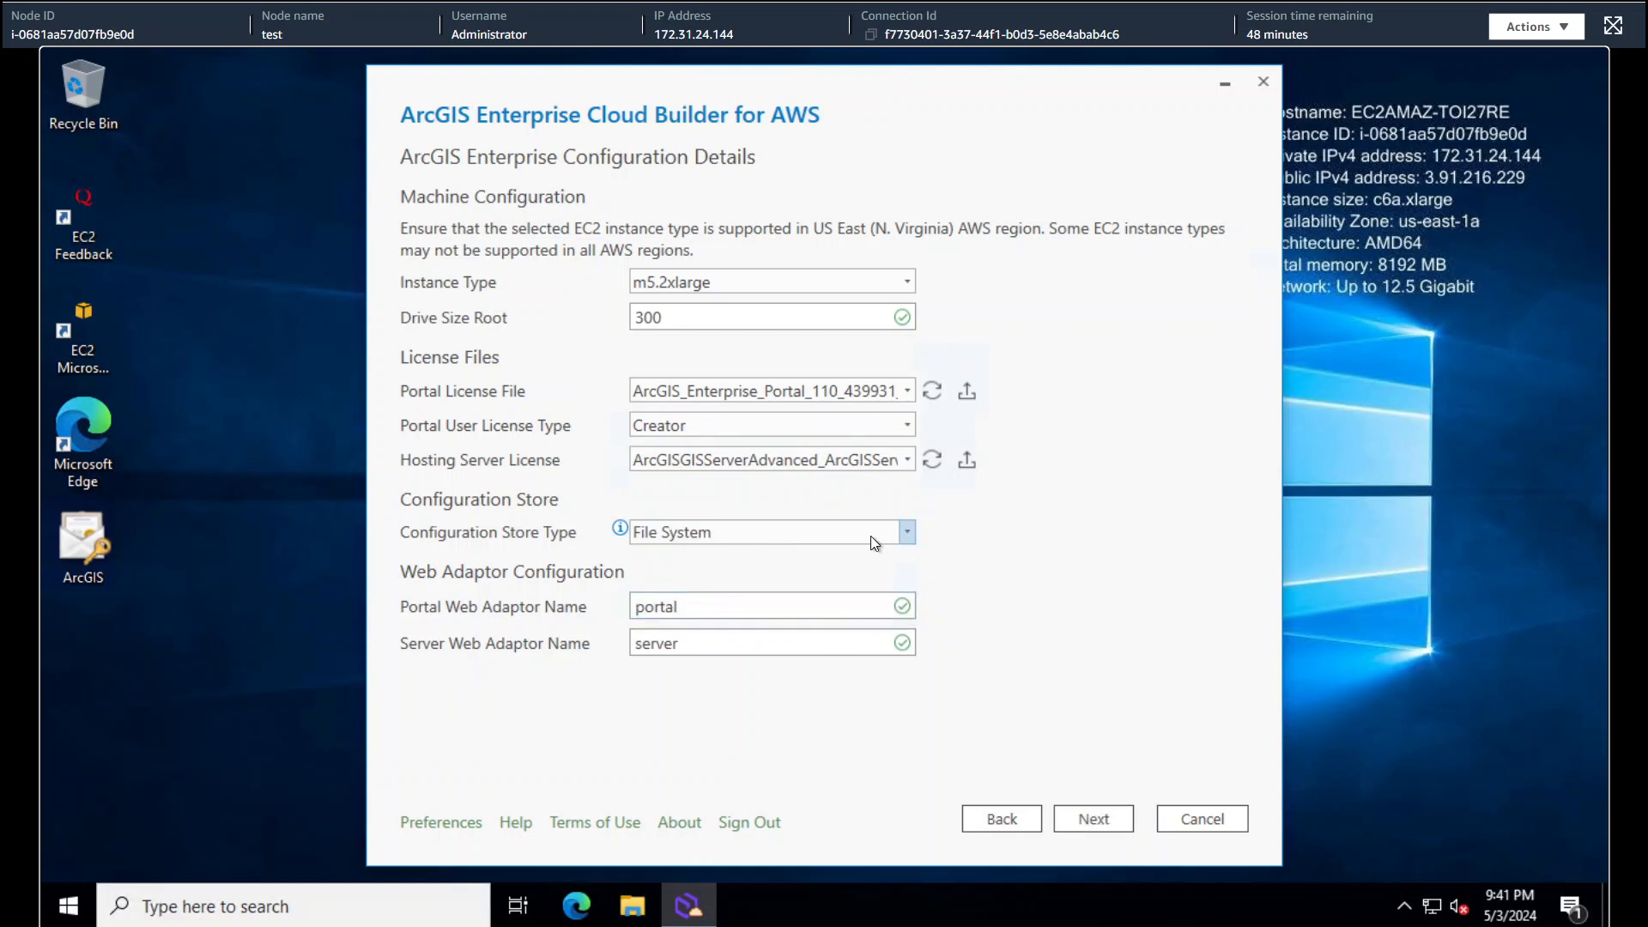
click(909, 532)
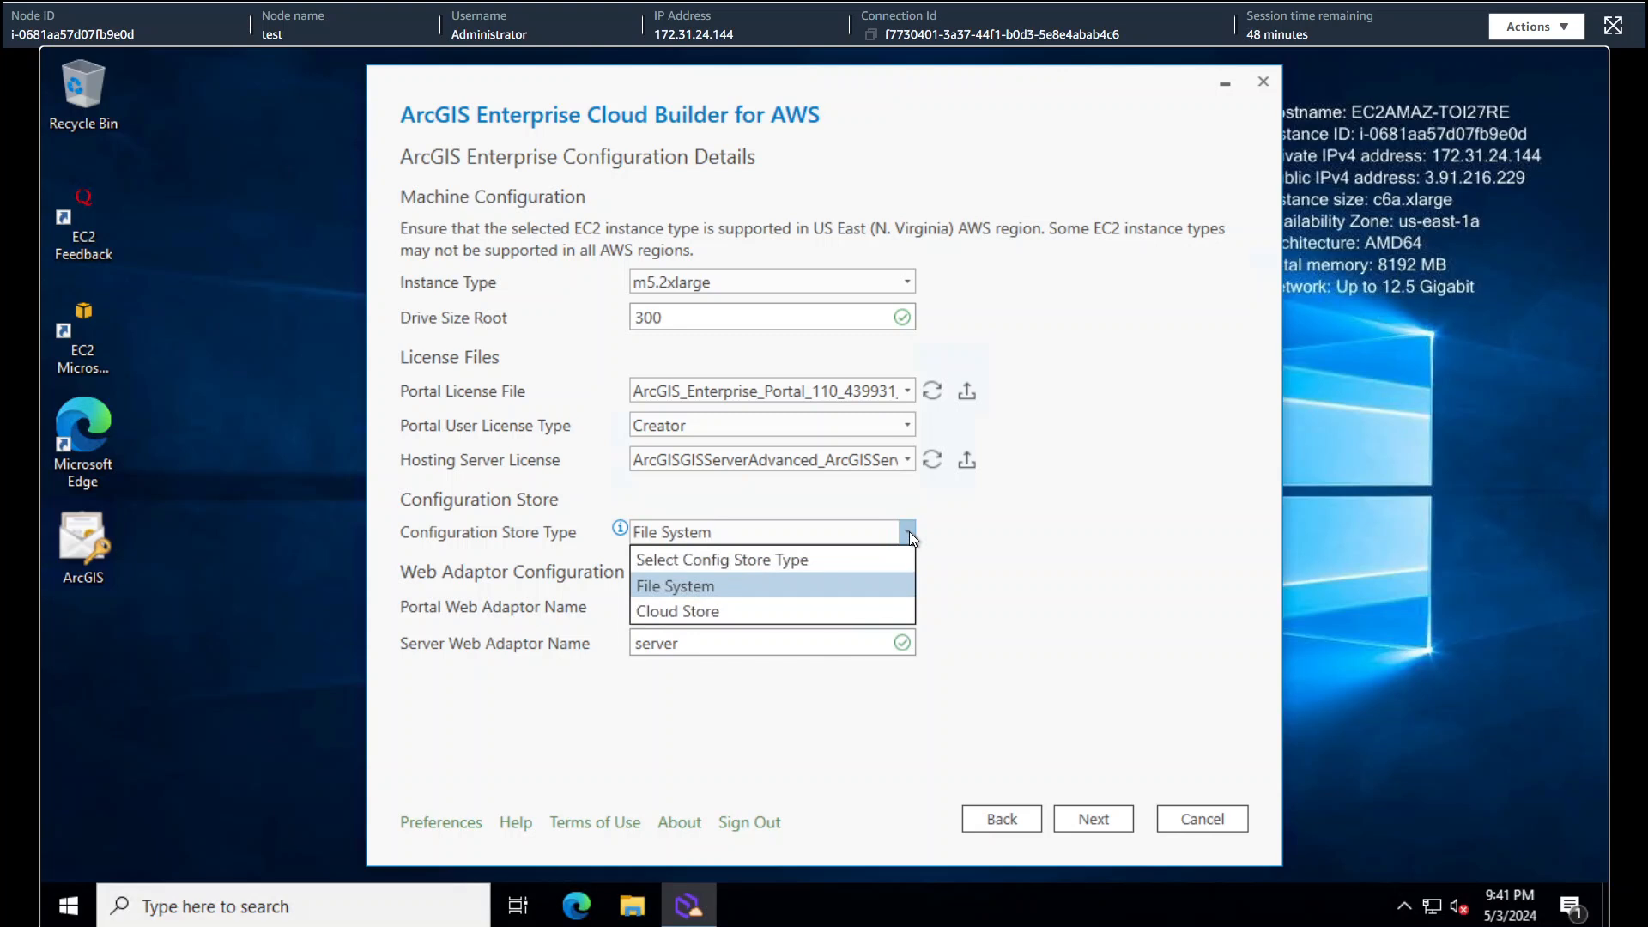
click(866, 584)
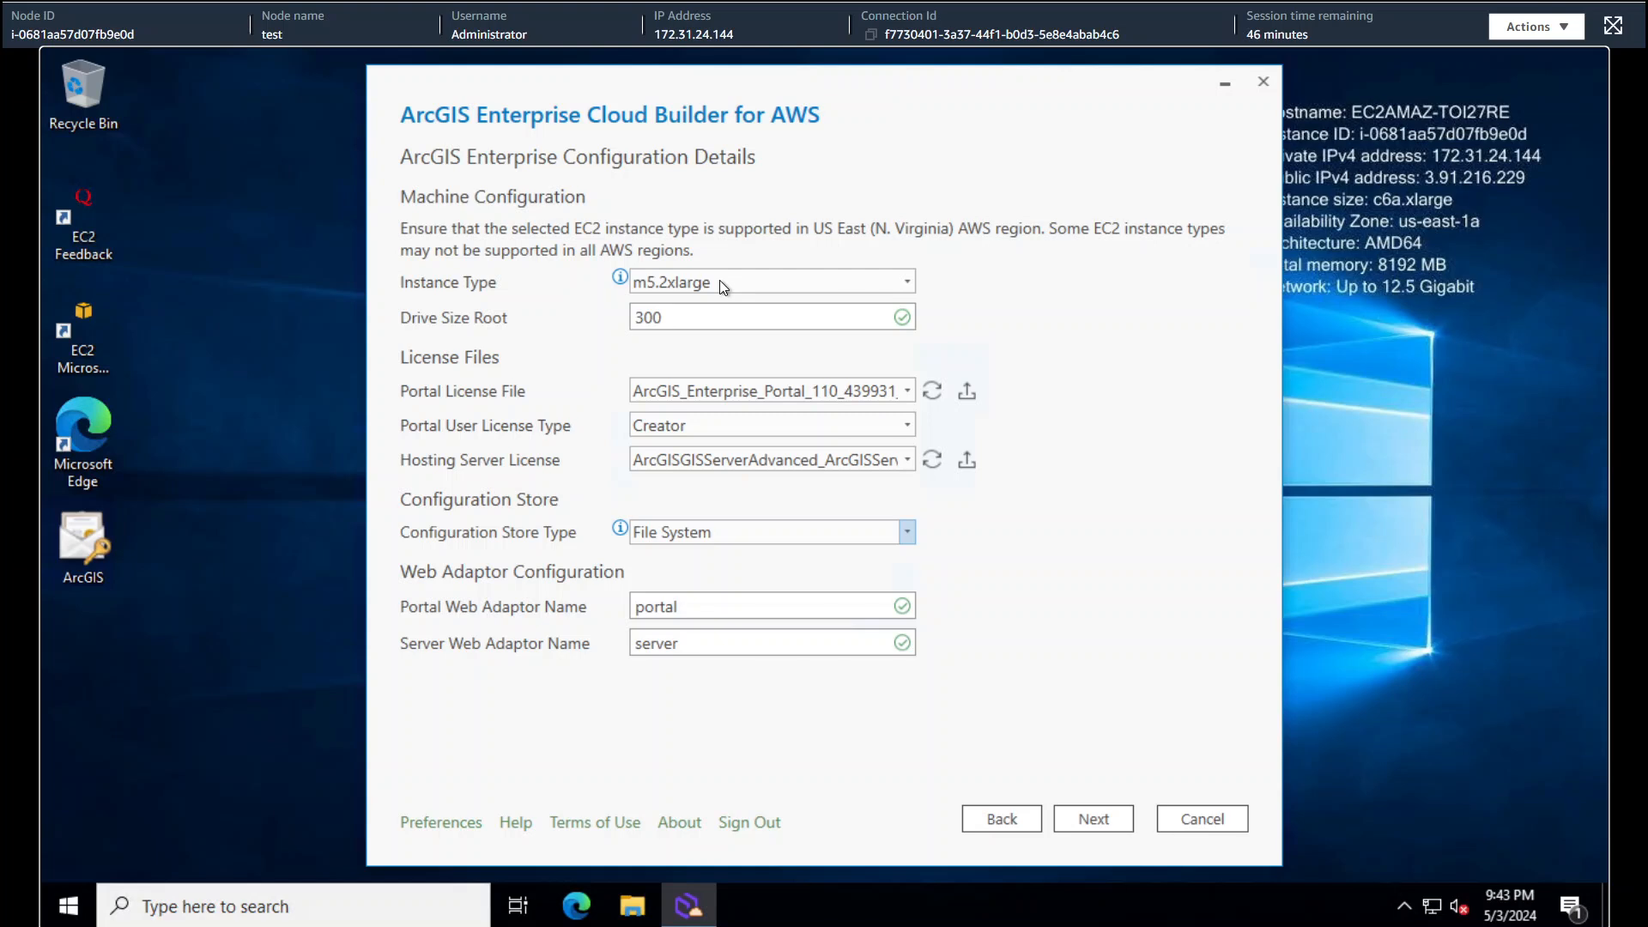
- Review the arcgisdeployment summary and create the deployment
click(1103, 816)
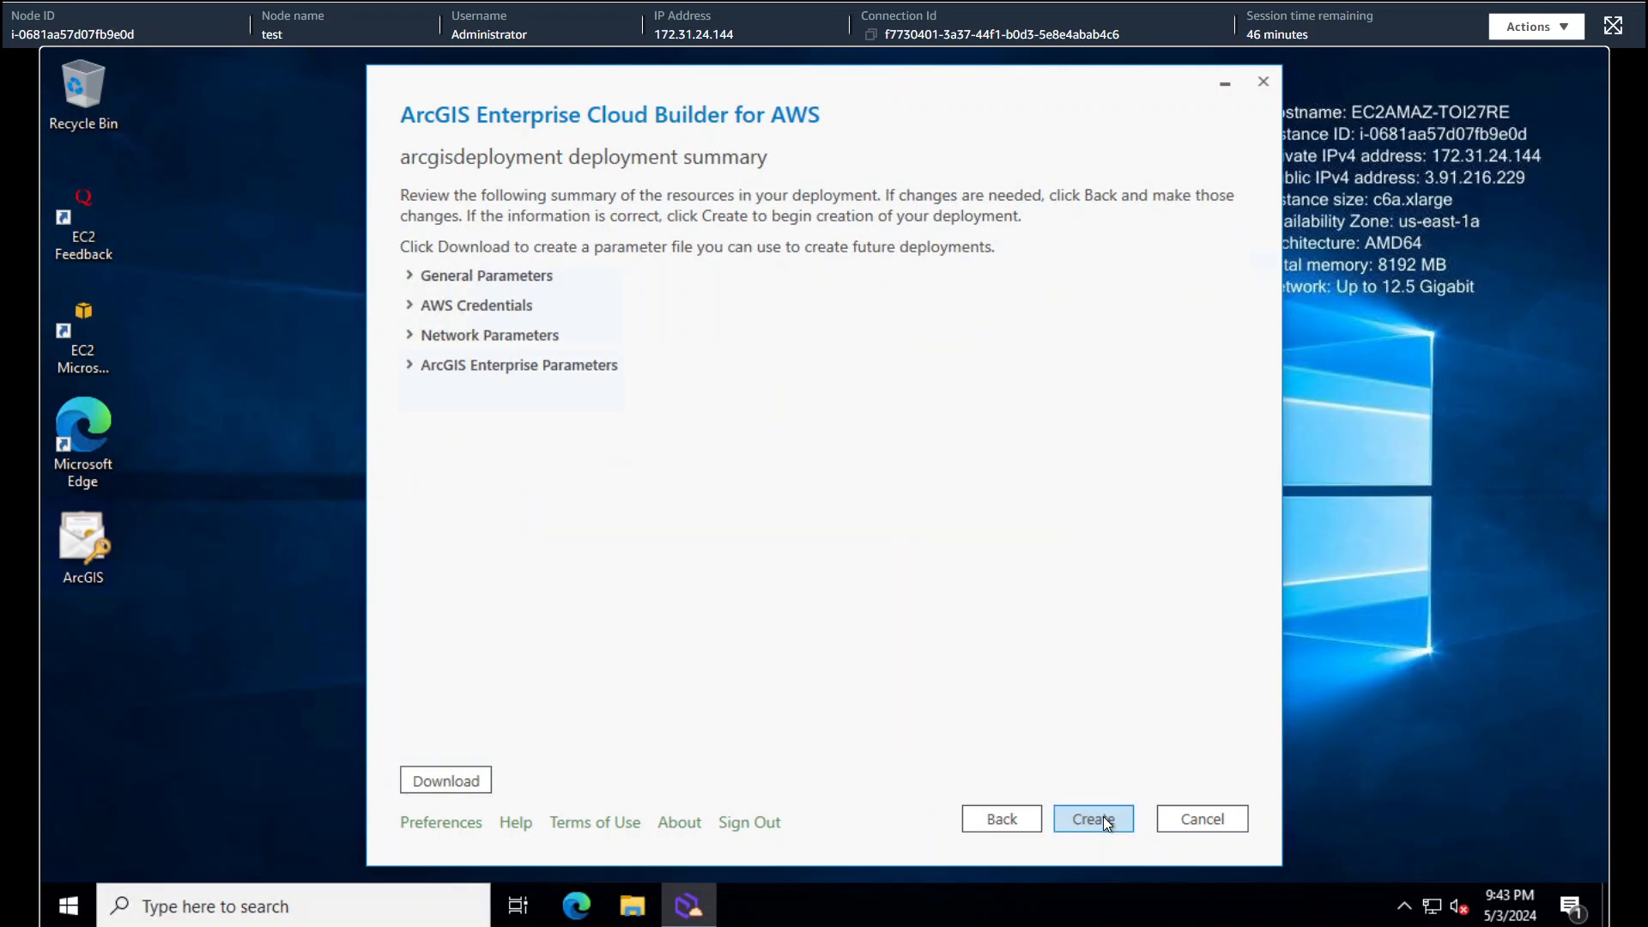
click(1092, 817)
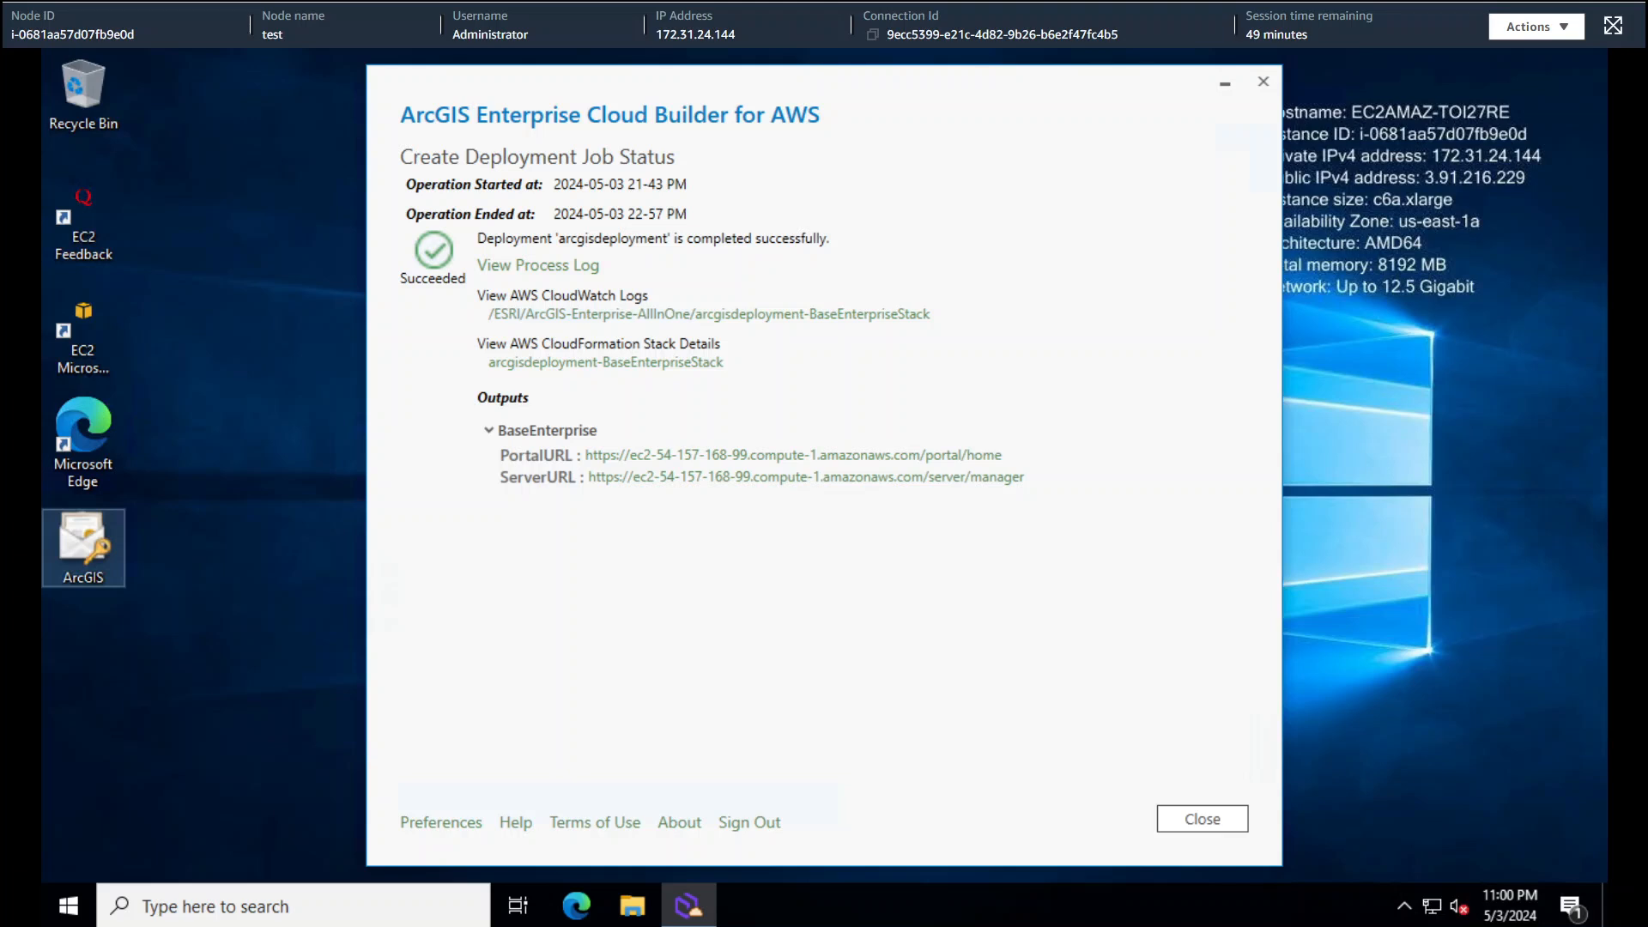
- Open the PortalURL, sign in as siteadmin with its password, then minimize Edge
click(863, 467)
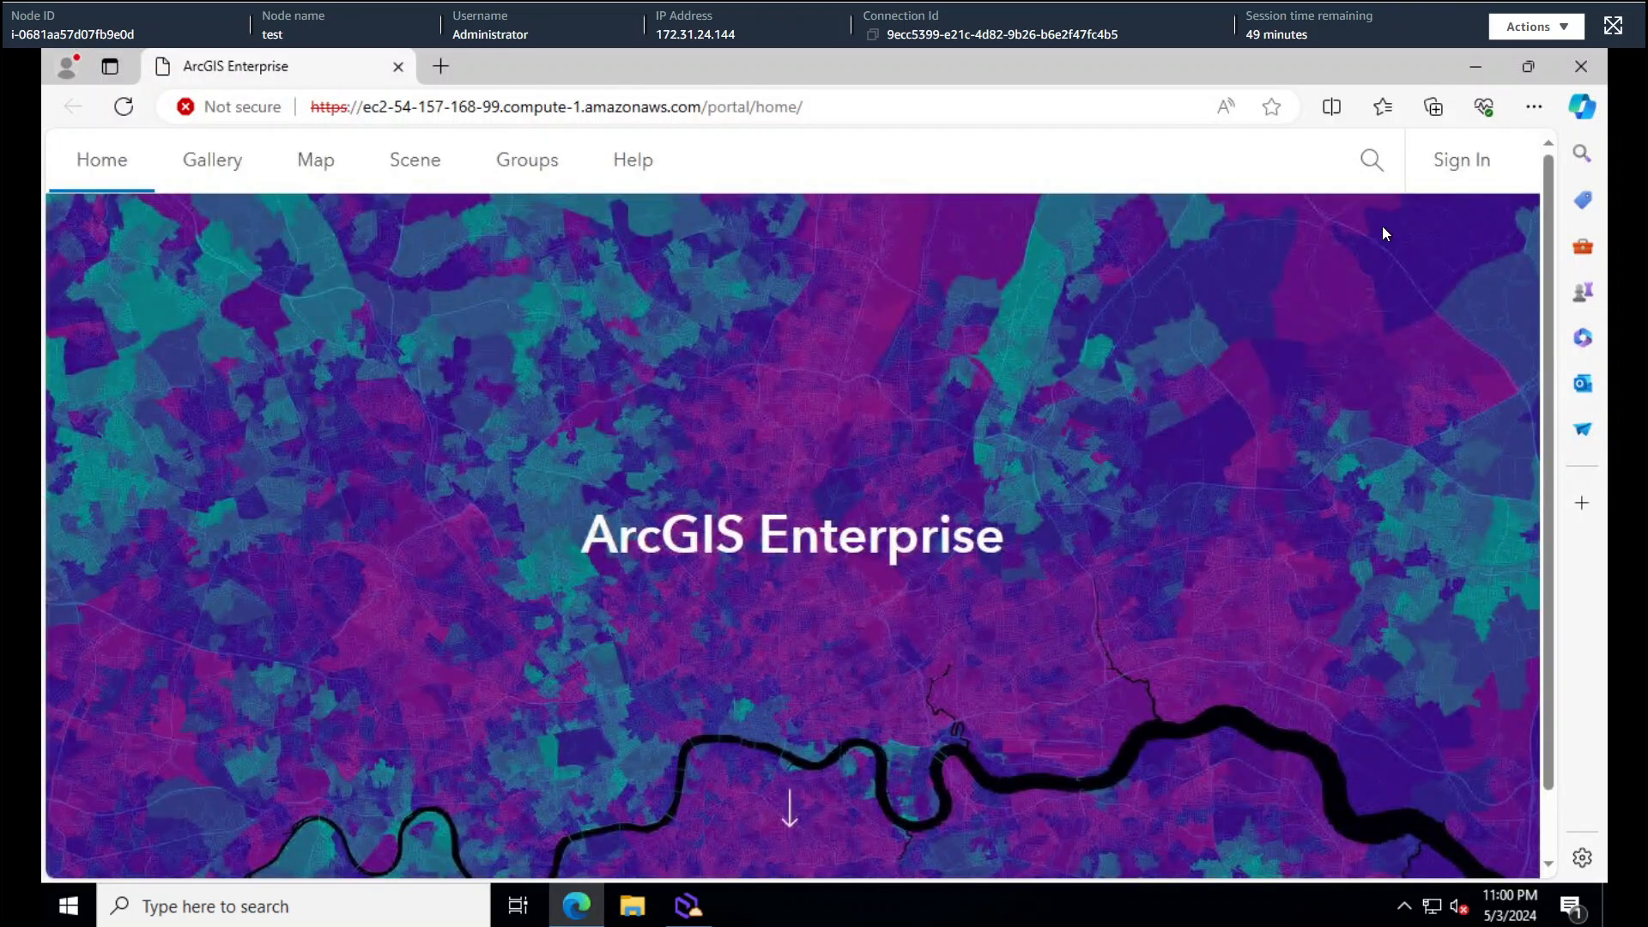
click(1474, 160)
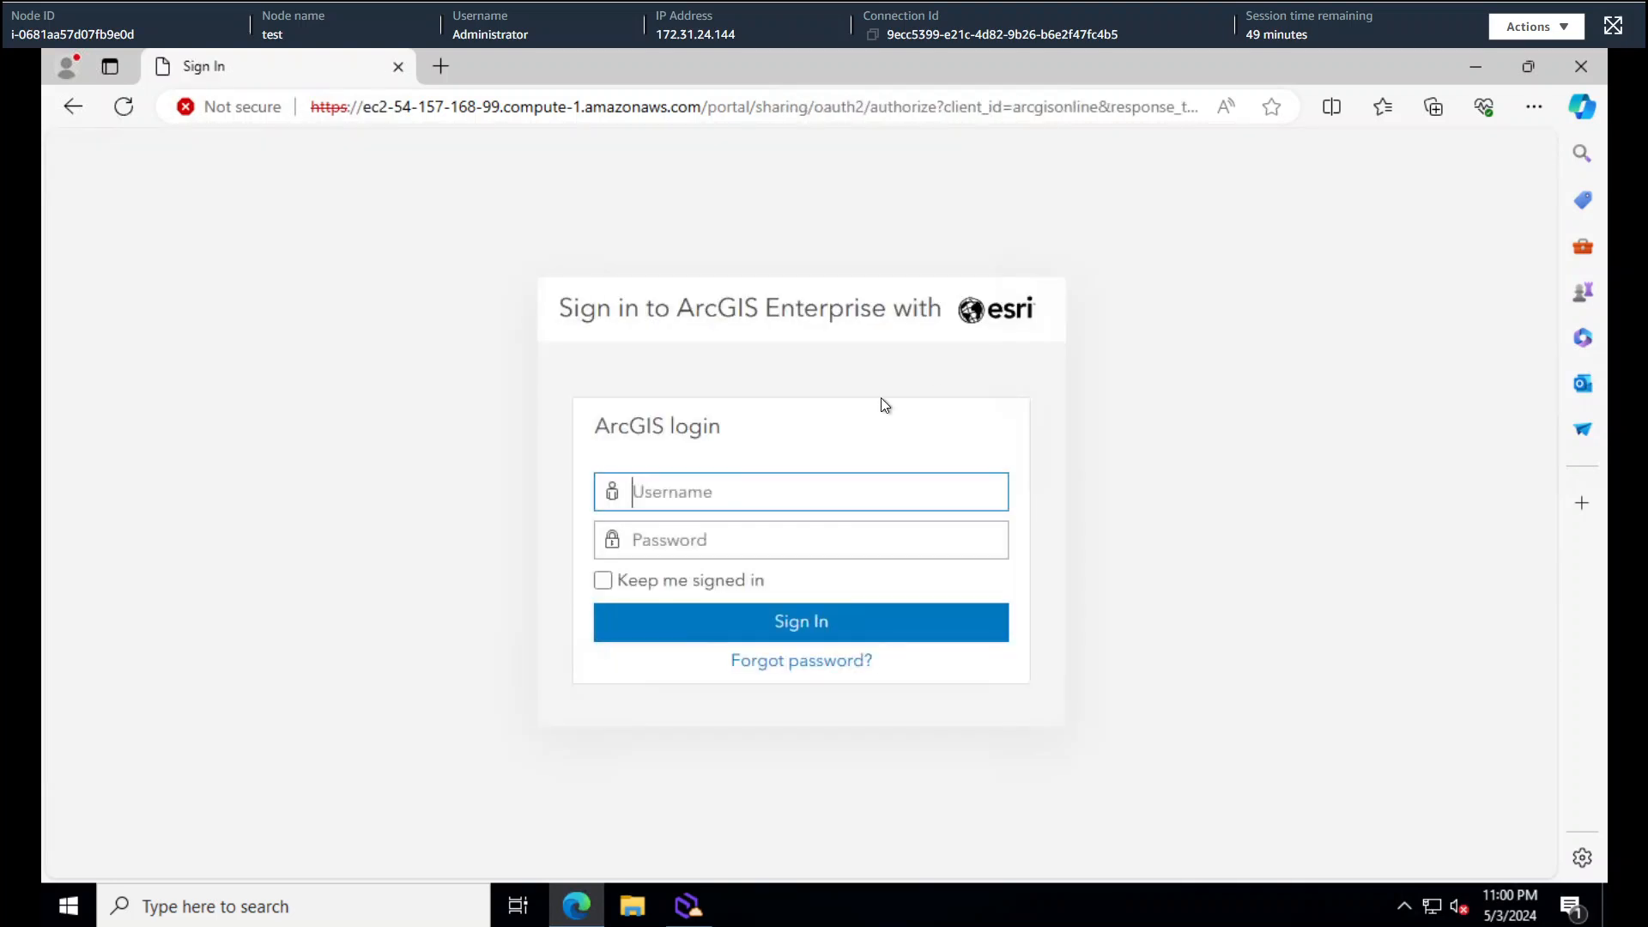
text(siteadmin)
key(Tab)
text(•••••••••••••)
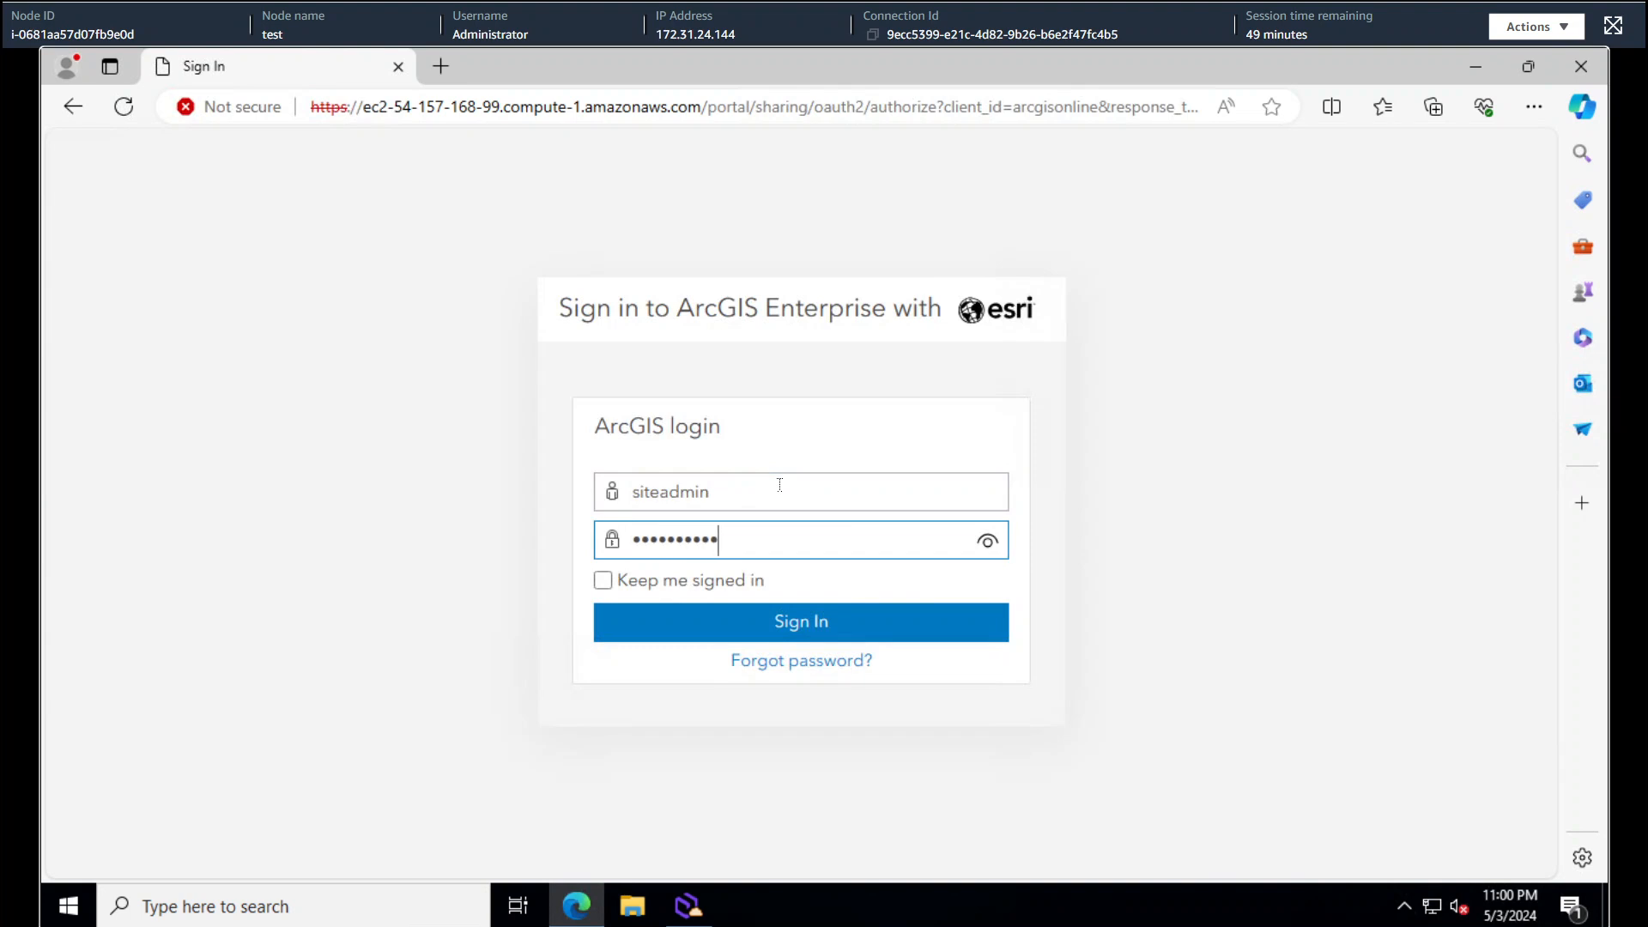
click(846, 628)
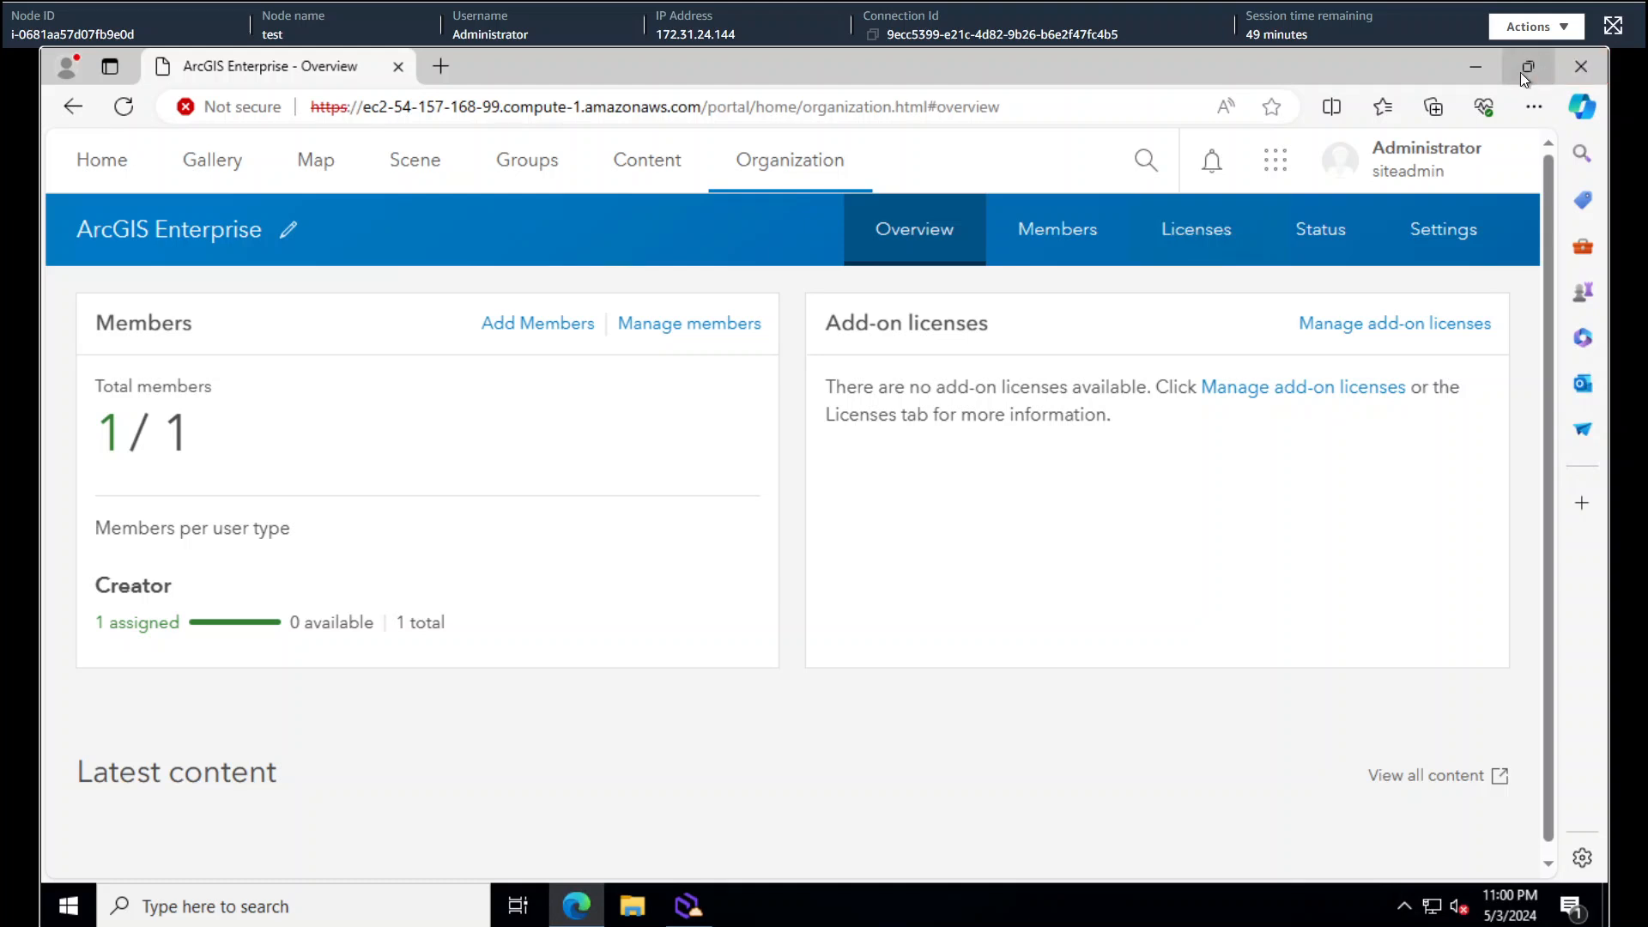
click(1476, 70)
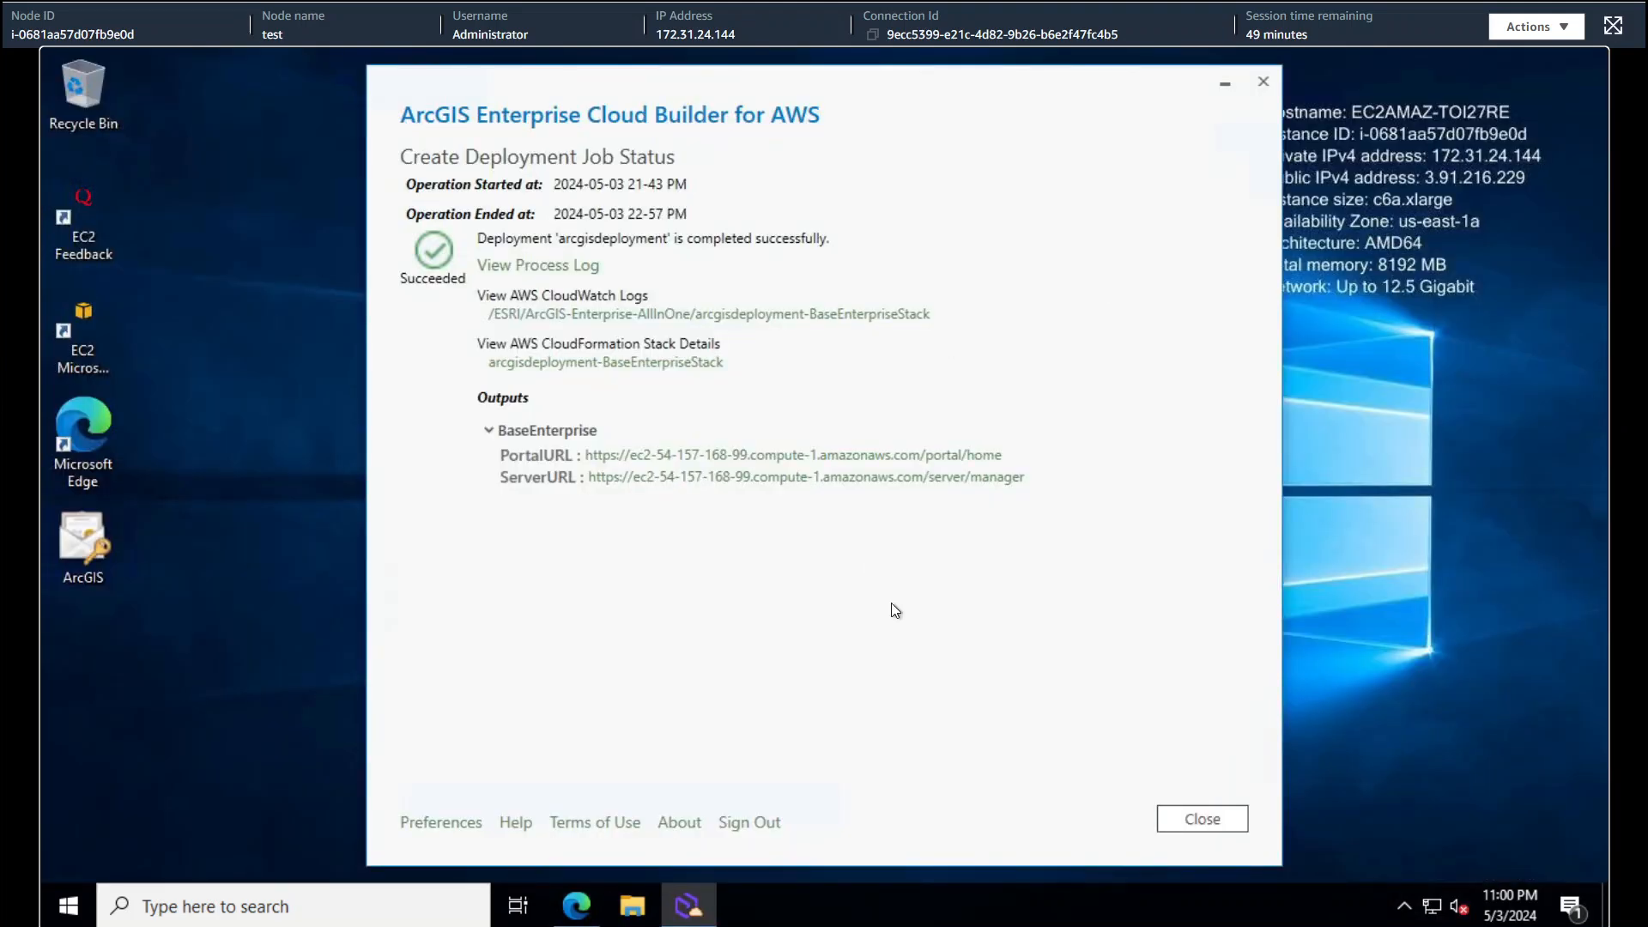
- Go back to the Deployments list and expand arcgisdeployment to show ArcGIS 11.0, single machine, Hosting Server role
click(1242, 822)
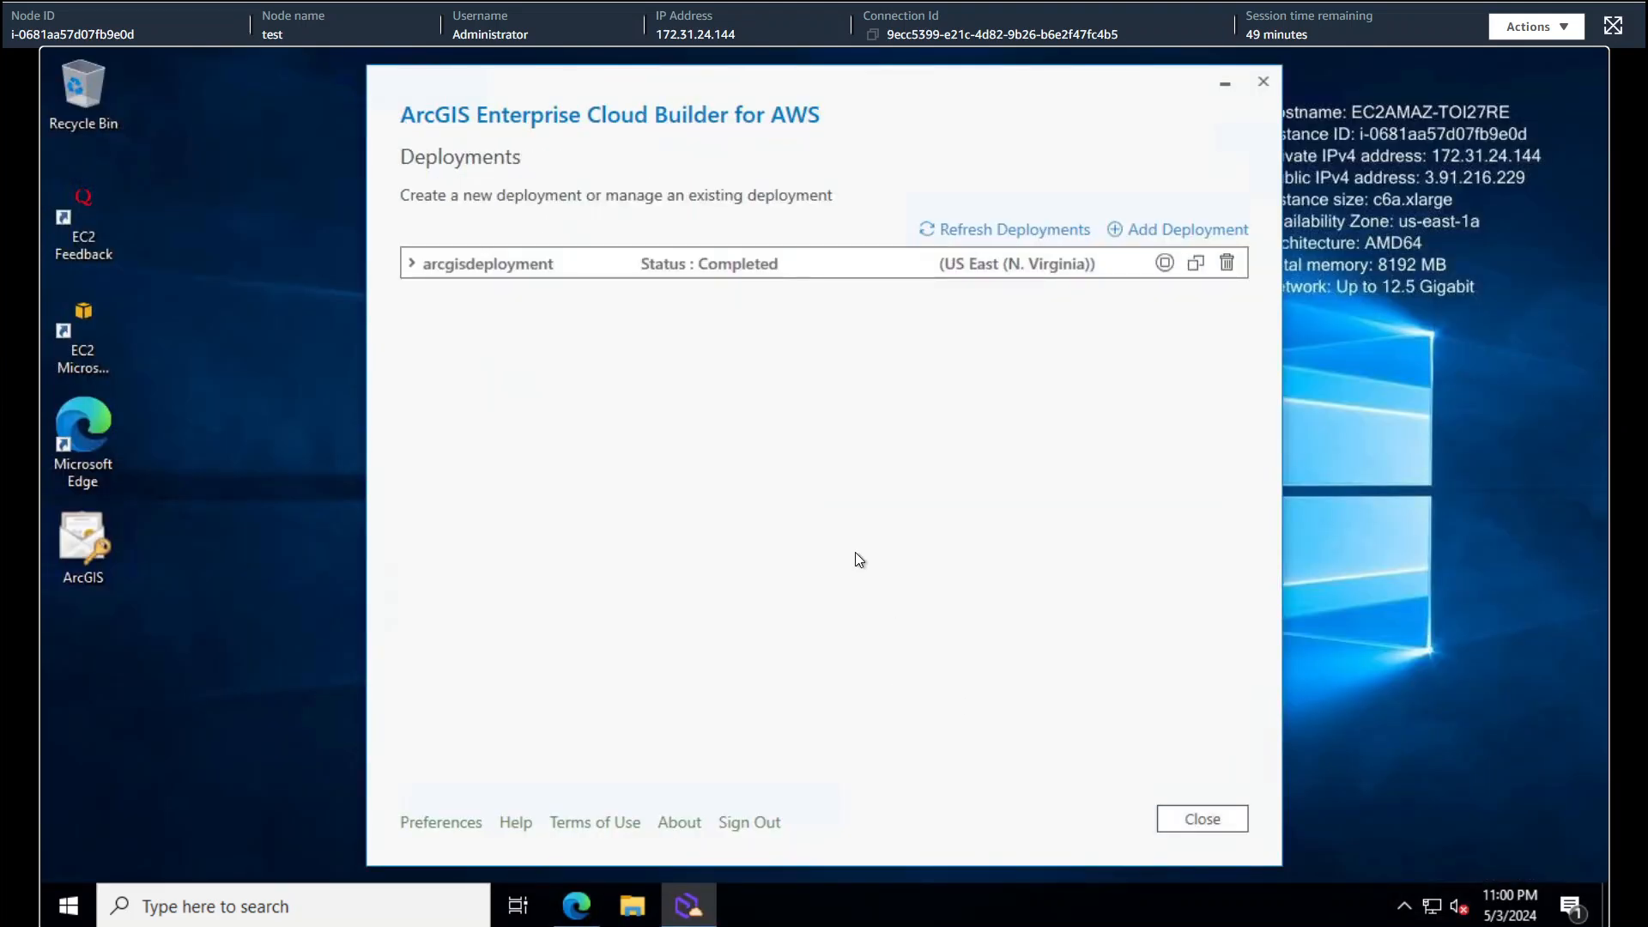
click(411, 264)
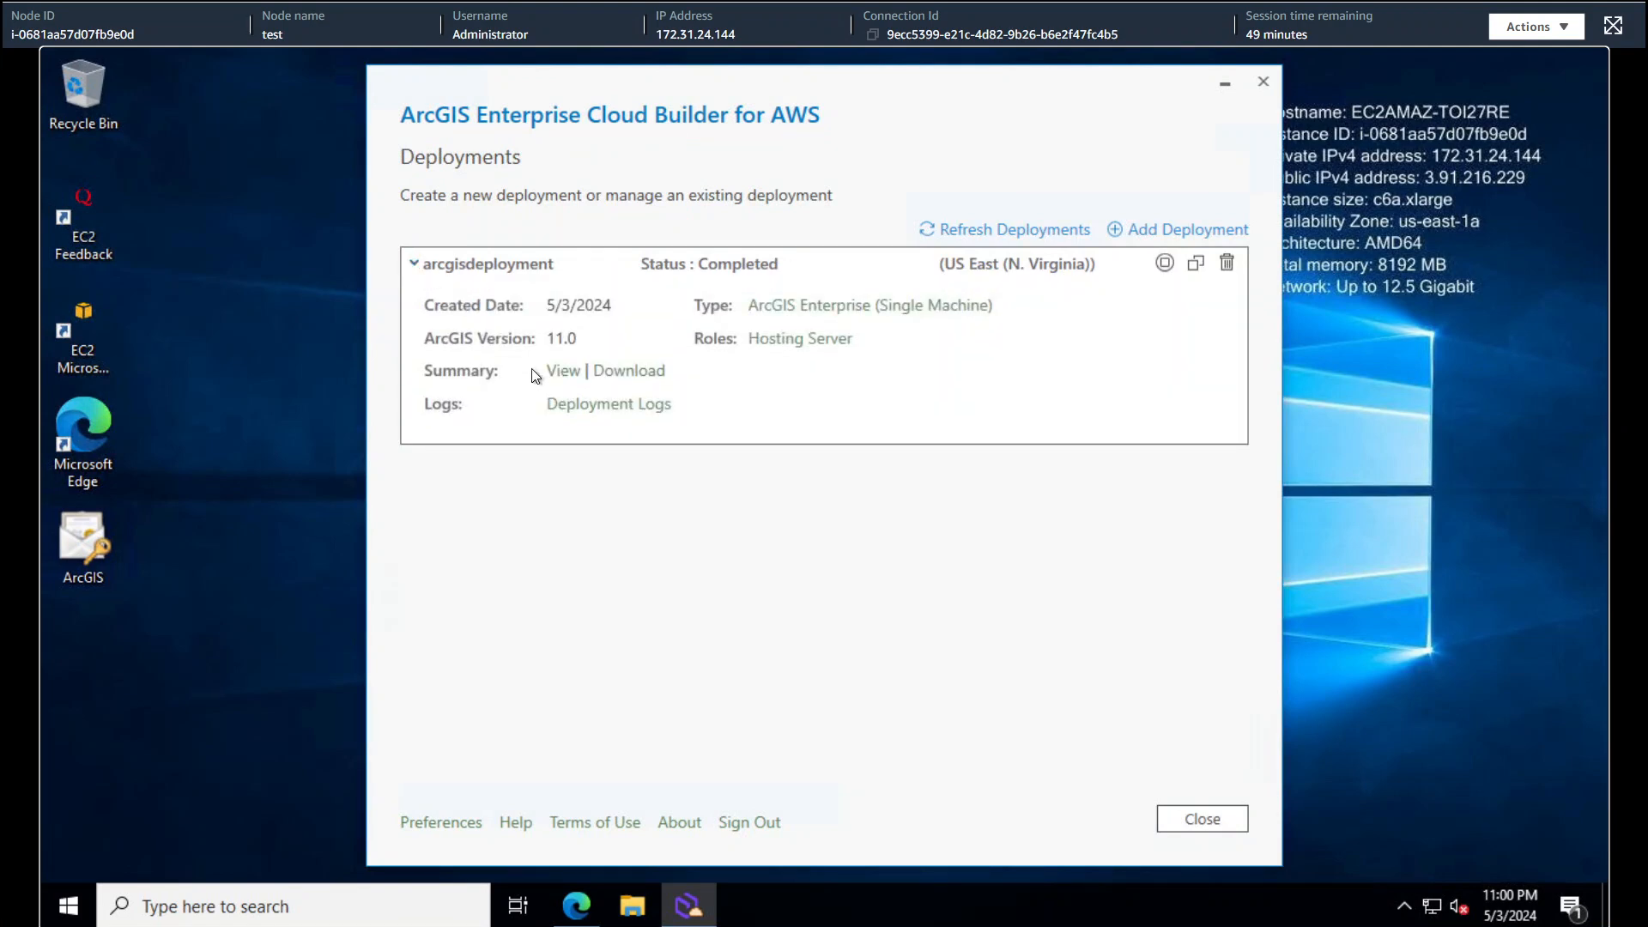